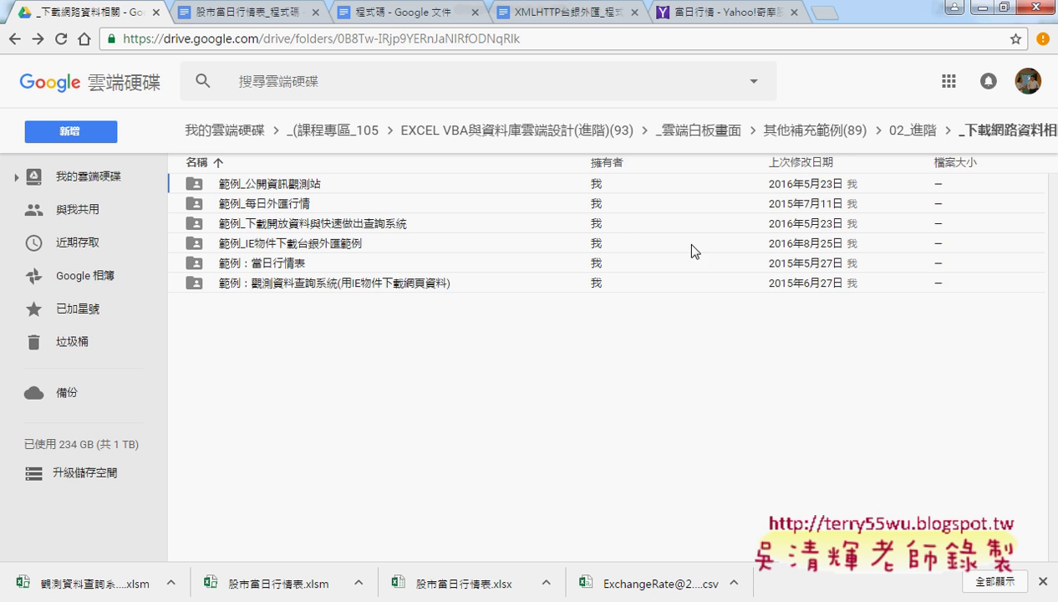
# Step: Go up to _雲端白板畫面, then into 其他補充範例(89), 02_進階 and _下載網路資料相關
pyautogui.click(687, 131)
pyautogui.doubleClick(359, 203)
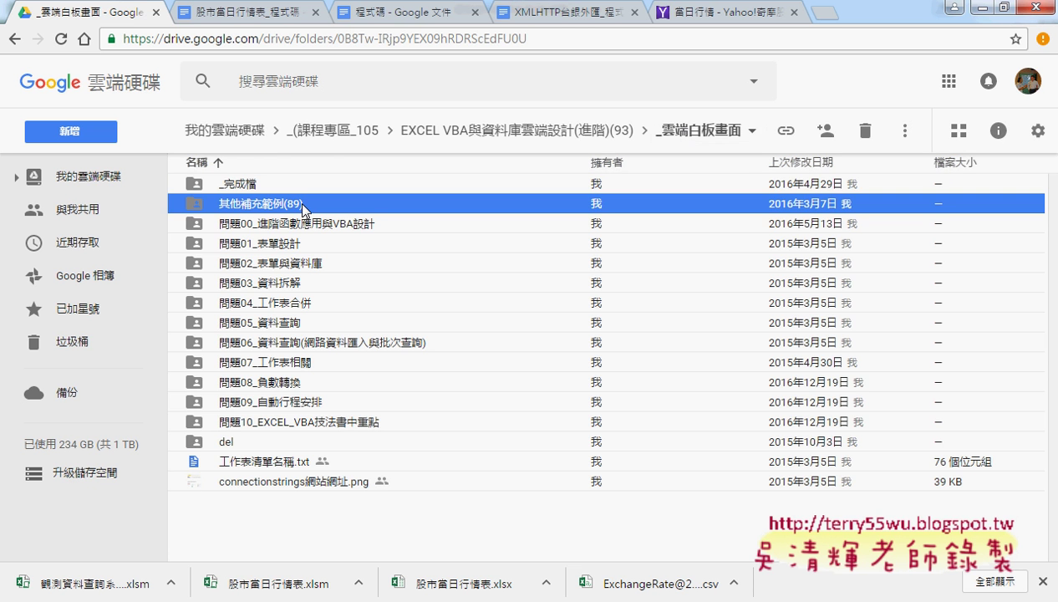
pyautogui.click(264, 206)
pyautogui.doubleClick(264, 206)
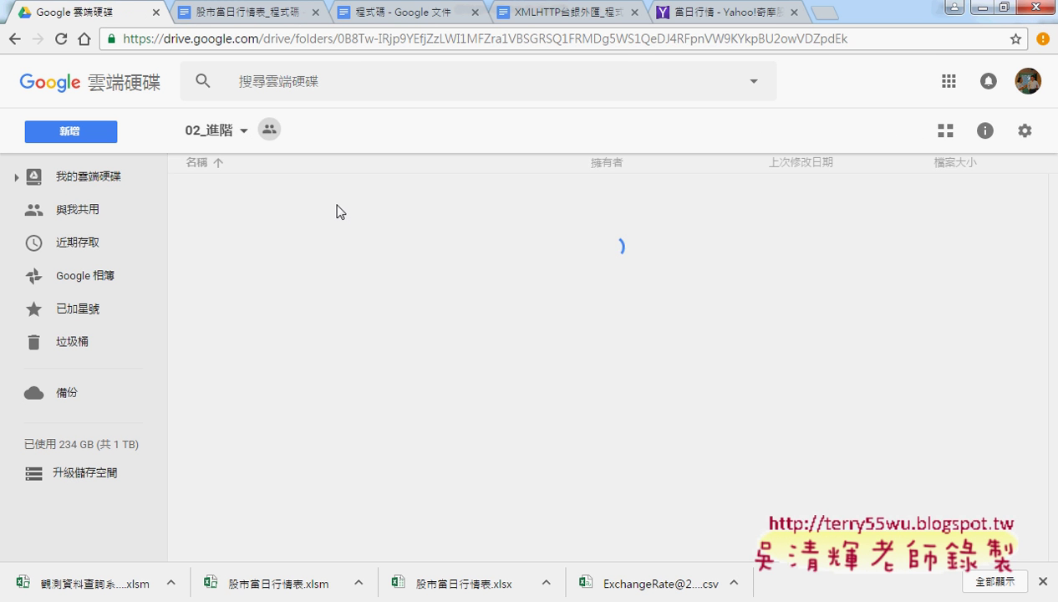
pyautogui.click(277, 187)
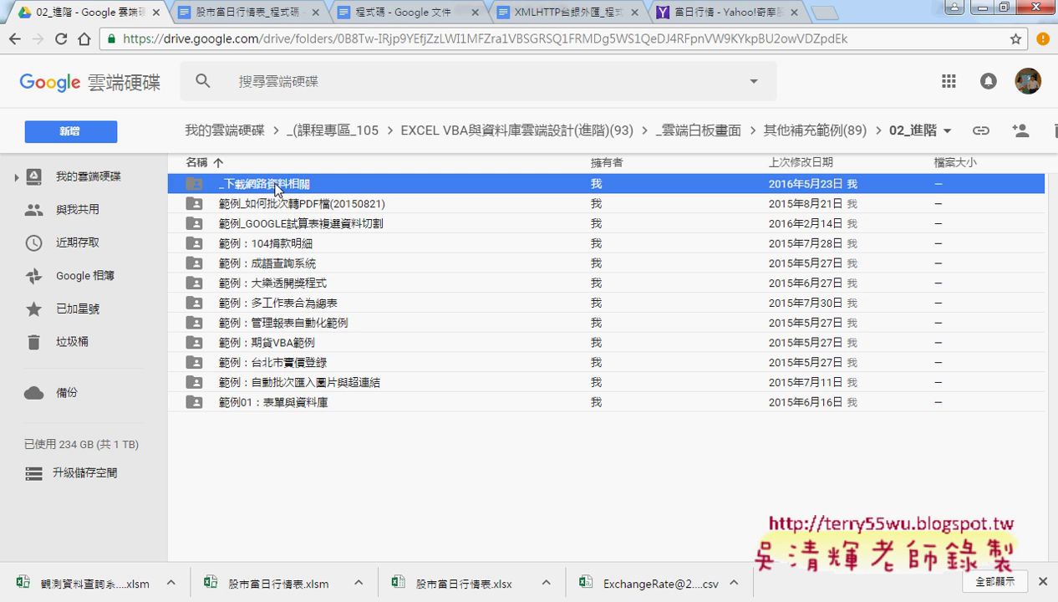
pyautogui.doubleClick(277, 186)
# Step: Open the observation data query example folder and its 程式碼 document
pyautogui.click(366, 284)
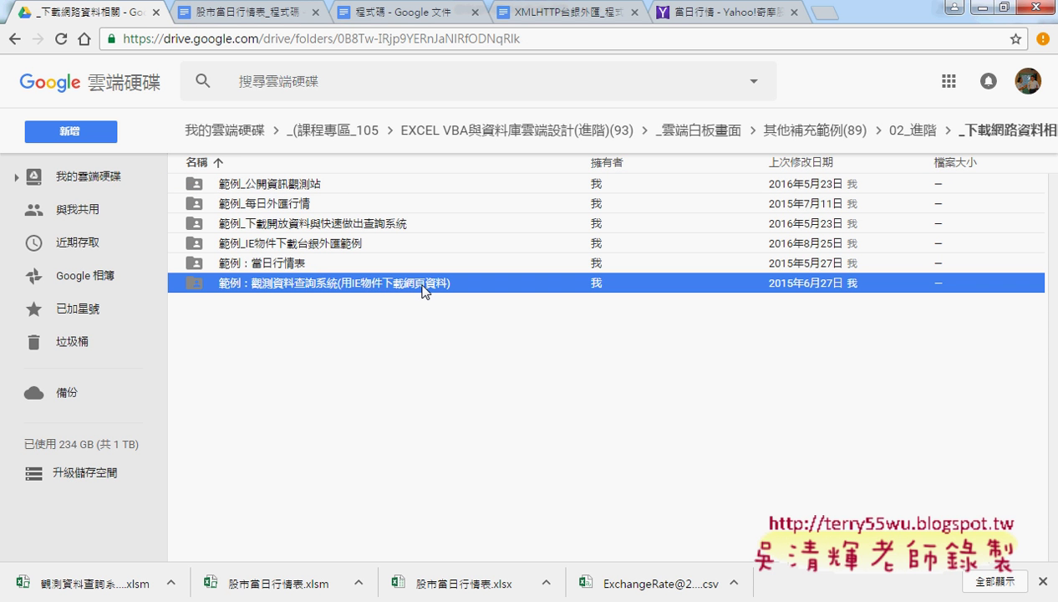
pyautogui.doubleClick(422, 286)
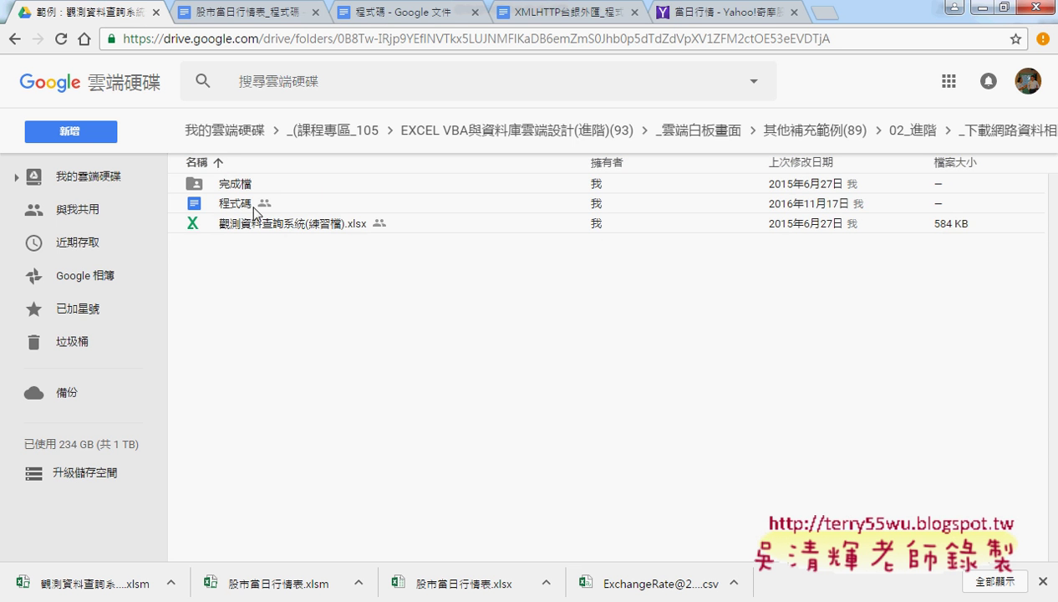
pyautogui.click(288, 204)
pyautogui.doubleClick(292, 208)
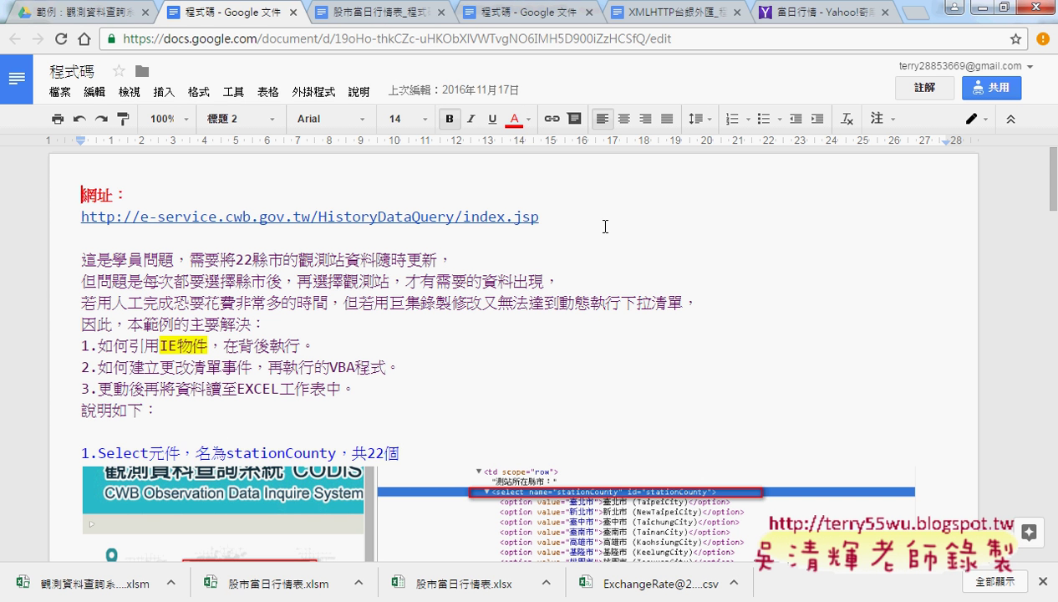
pyautogui.click(435, 224)
pyautogui.click(291, 244)
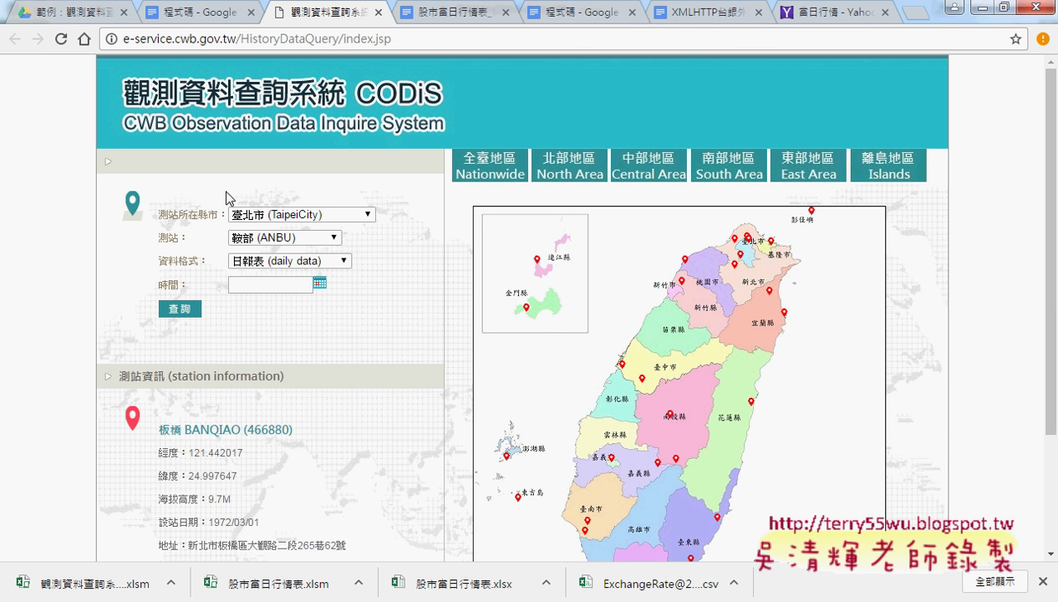
# Step: Keep 臺北市 (TaipeiCity) as the county and 鞍部 (ANBU) as the station
pyautogui.scroll(-1, 413, 224)
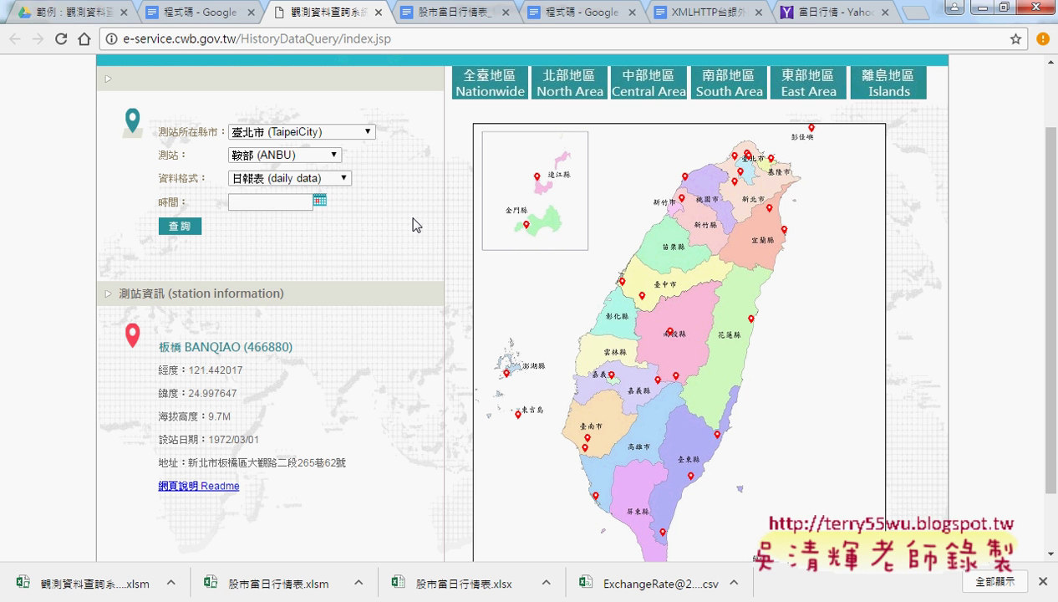
pyautogui.click(361, 139)
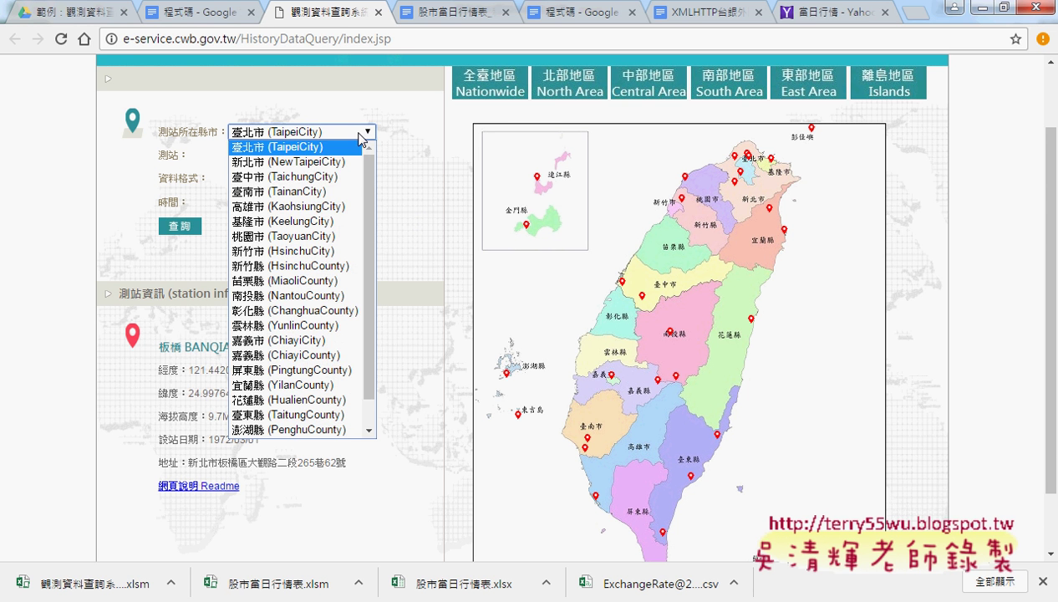
pyautogui.scroll(-1, 368, 200)
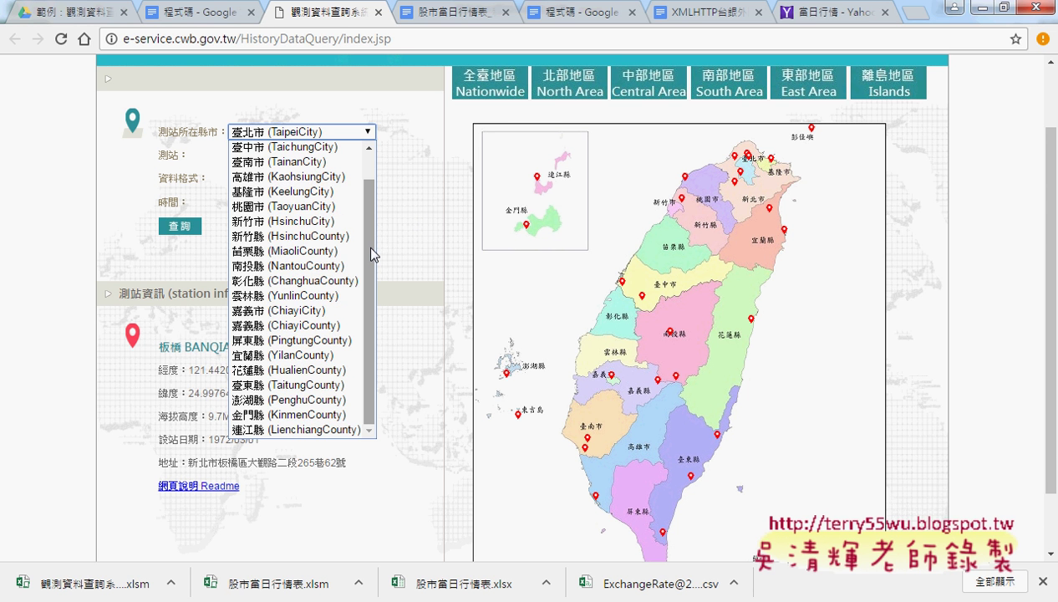
pyautogui.scroll(1, 370, 253)
pyautogui.click(344, 146)
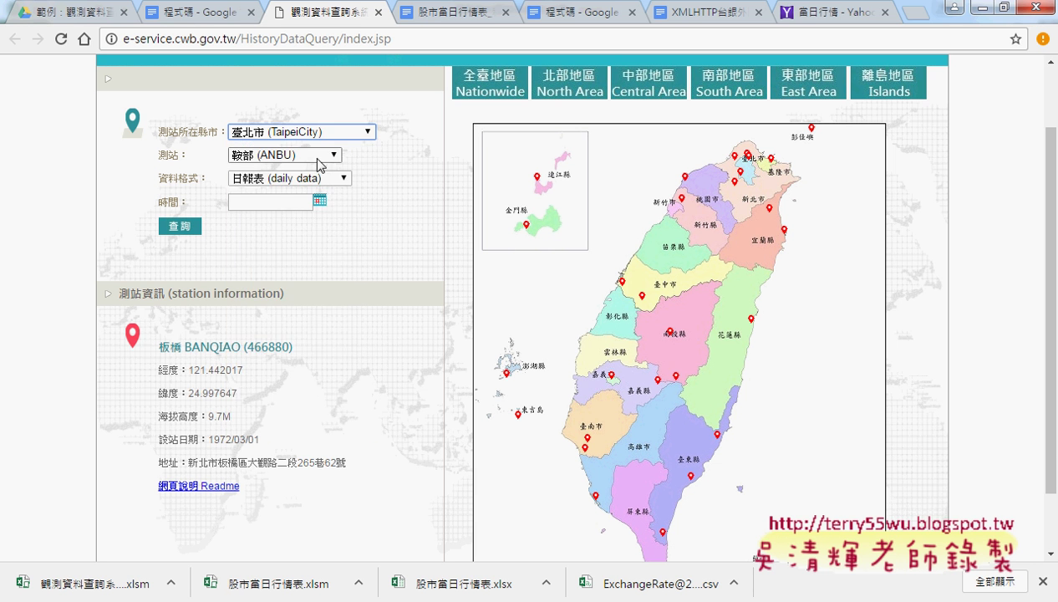
pyautogui.click(317, 157)
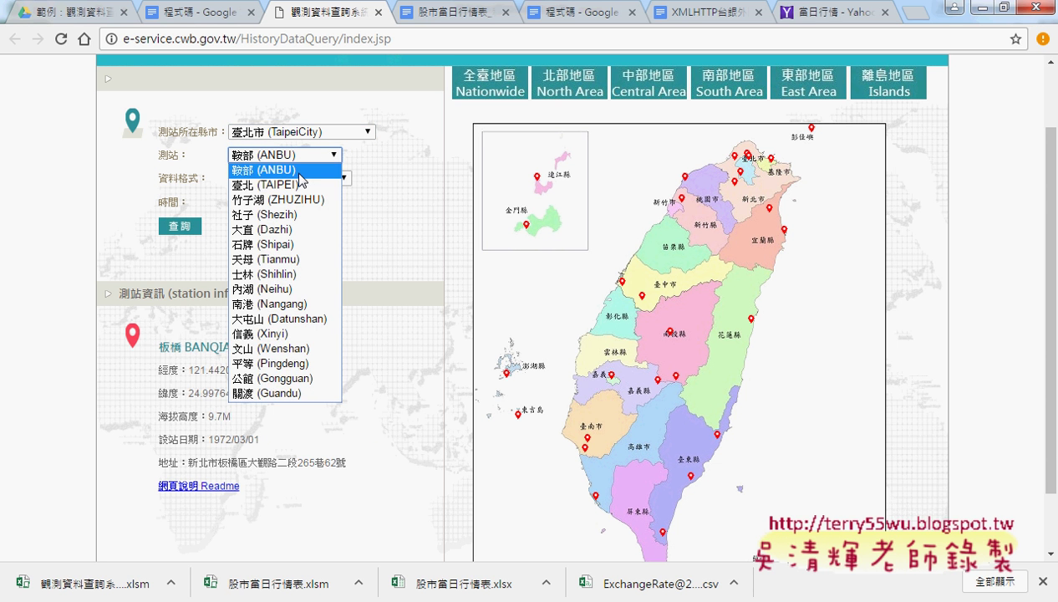
pyautogui.click(301, 172)
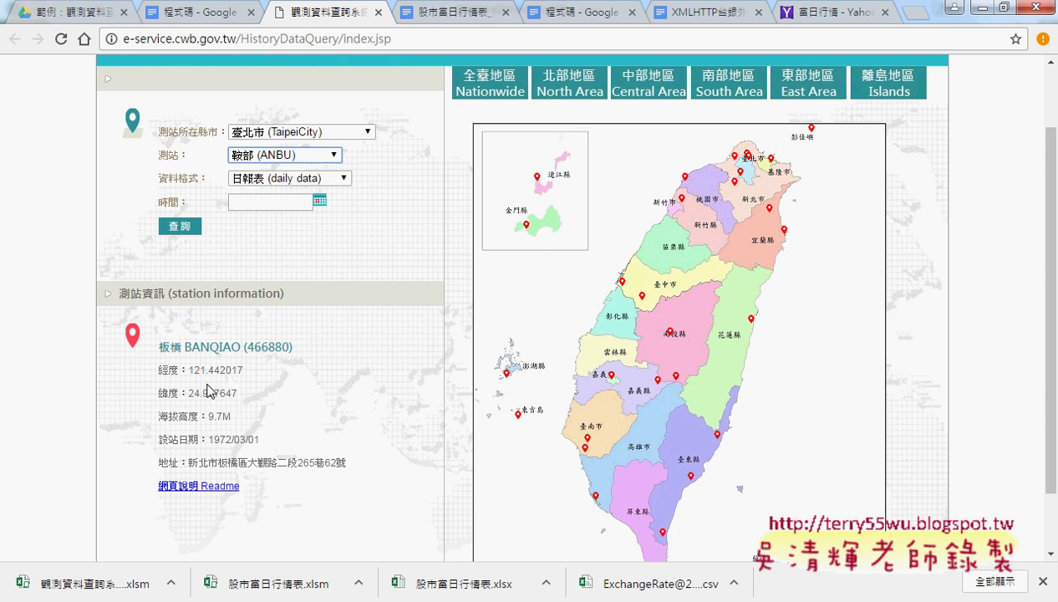
# Step: Select 臺北 (TAIPEI), then 竹子湖 (ZHUZIHU), highlighting each station's information text
pyautogui.click(308, 156)
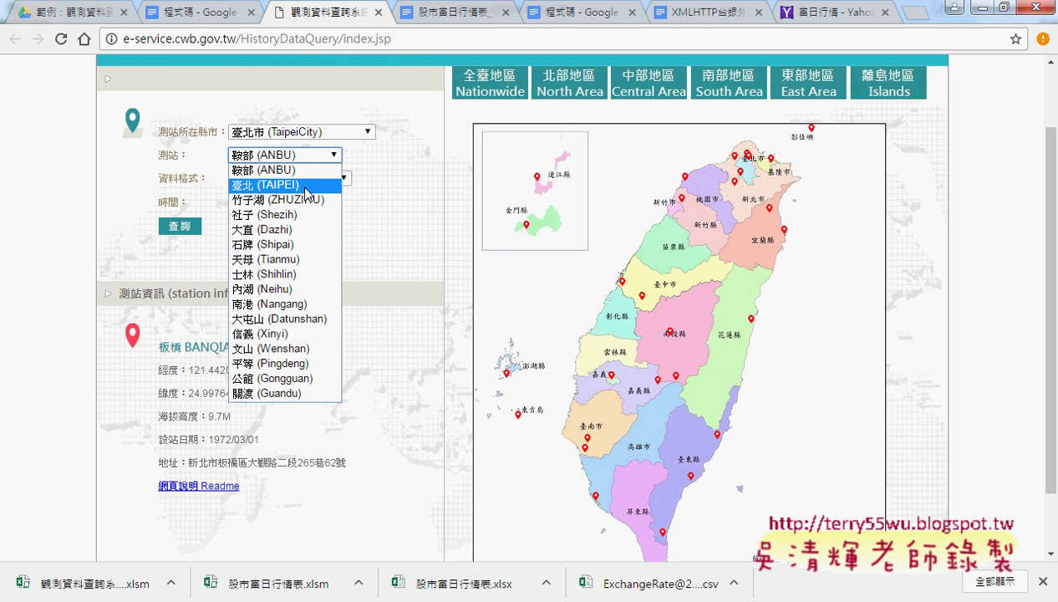
pyautogui.click(306, 190)
pyautogui.moveTo(301, 463)
pyautogui.mouseDown()
pyautogui.moveTo(250, 453)
pyautogui.moveTo(159, 351)
pyautogui.mouseUp()
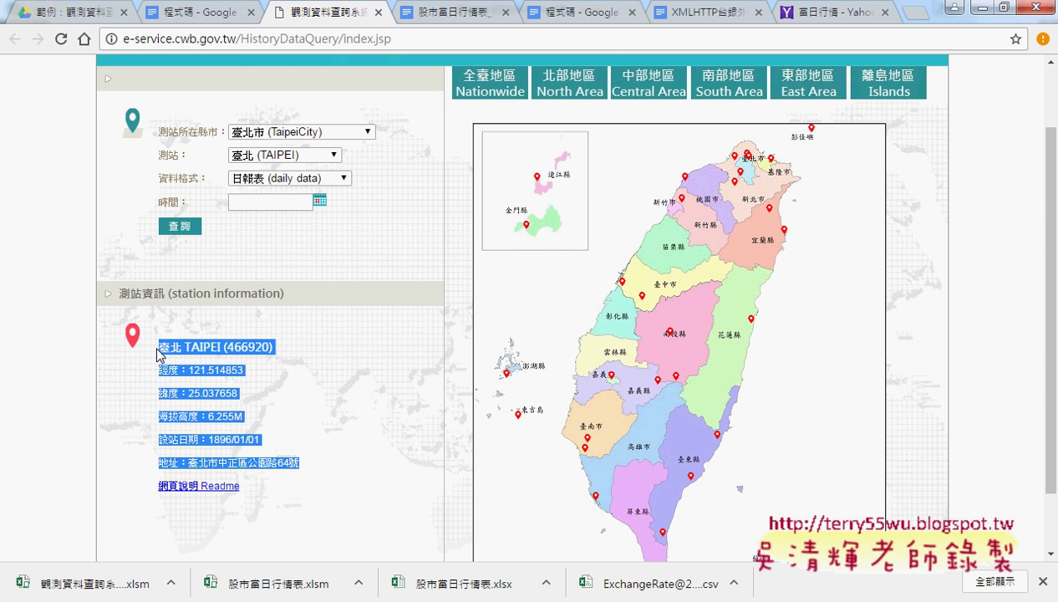
pyautogui.click(307, 155)
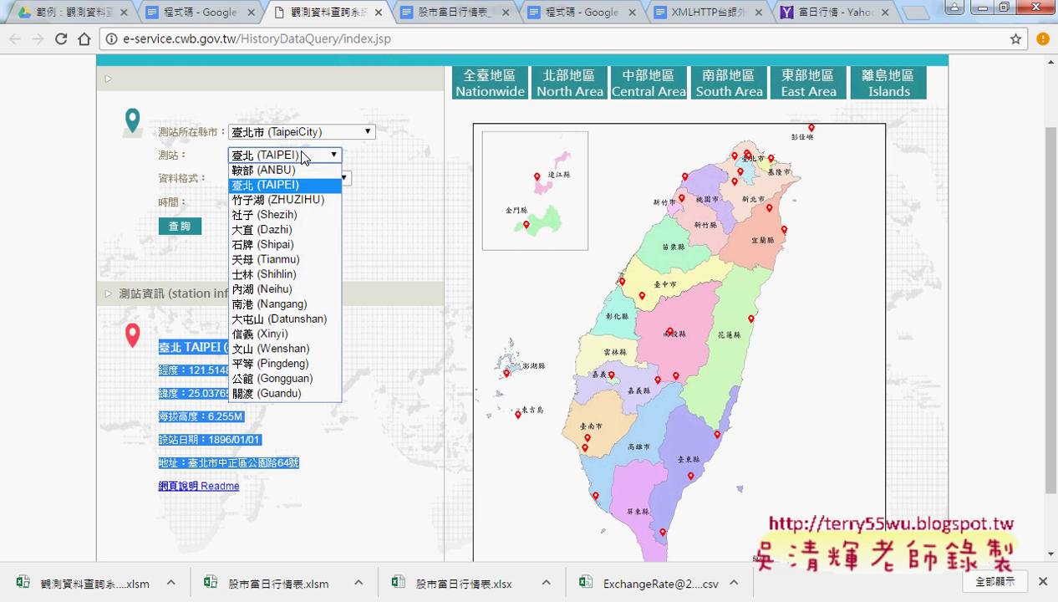
pyautogui.click(284, 198)
pyautogui.moveTo(334, 462); pyautogui.dragTo(157, 347)
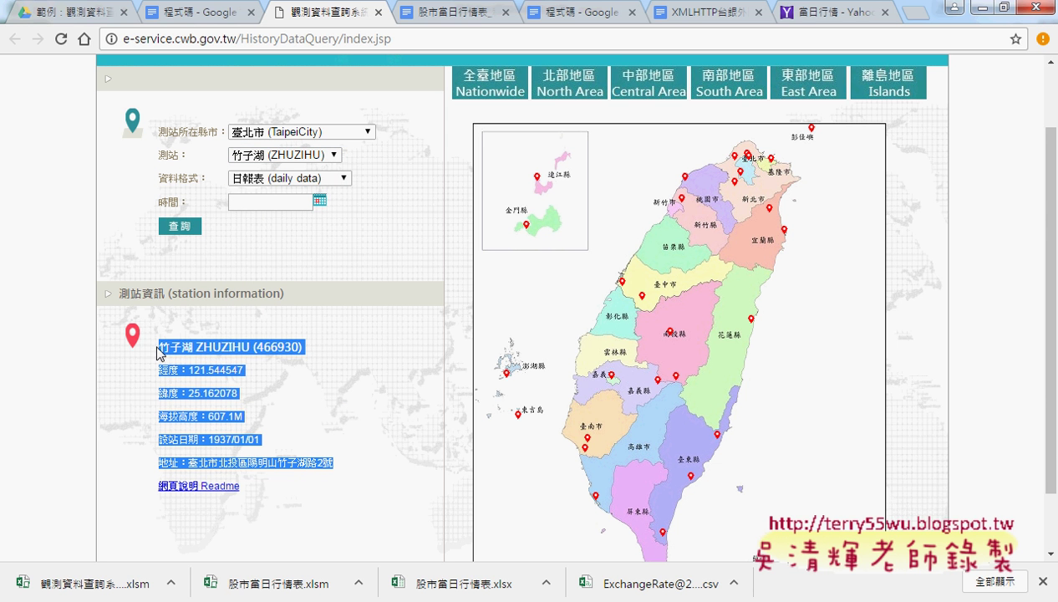
# Step: Choose 社子 (Shezih), then switch the county to 新北市 (NewTaipeiCity)
pyautogui.click(276, 155)
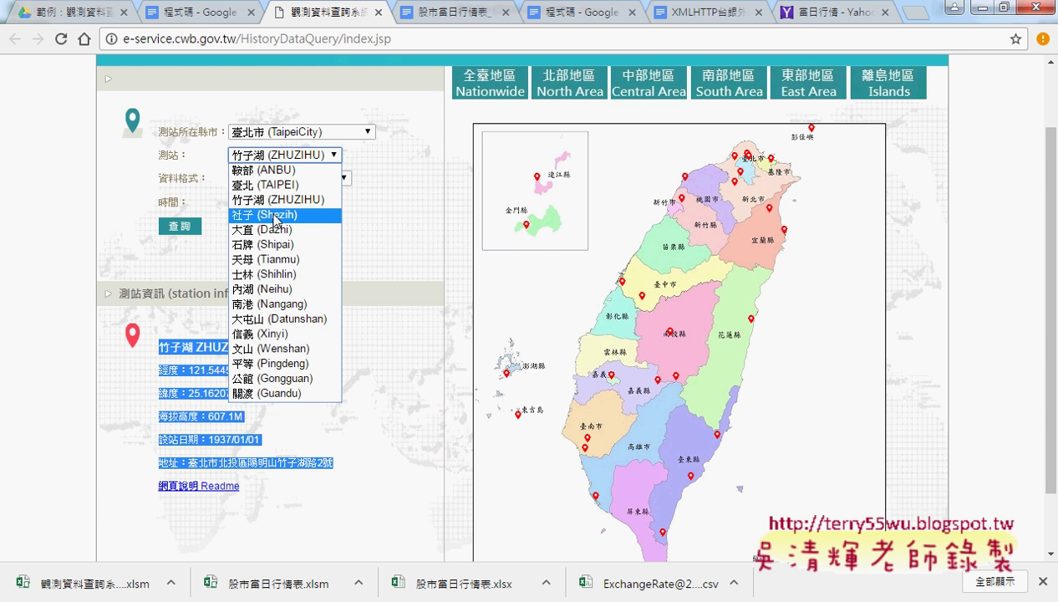
pyautogui.click(281, 216)
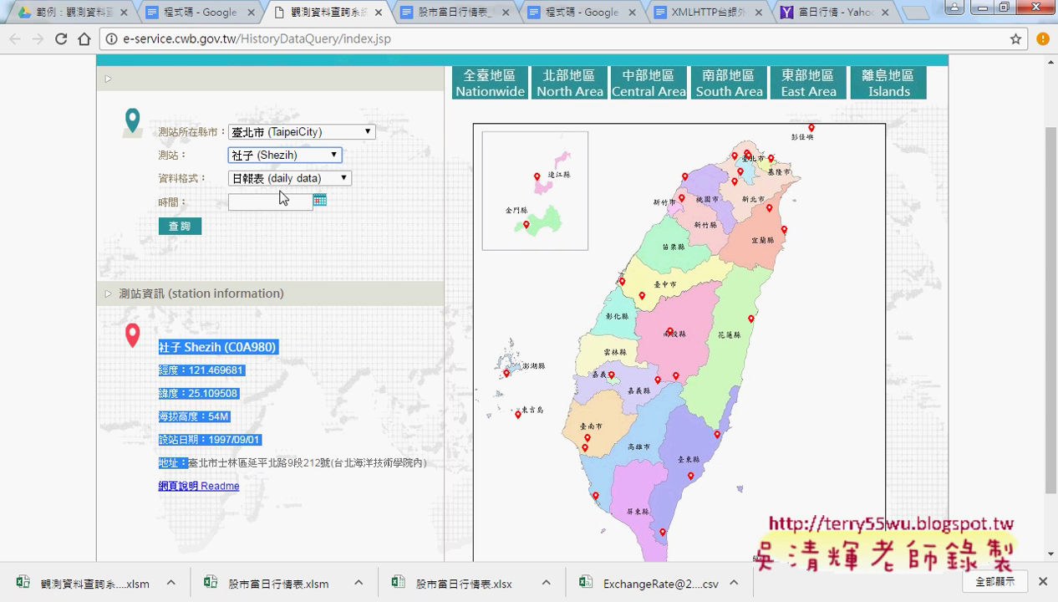
pyautogui.click(308, 154)
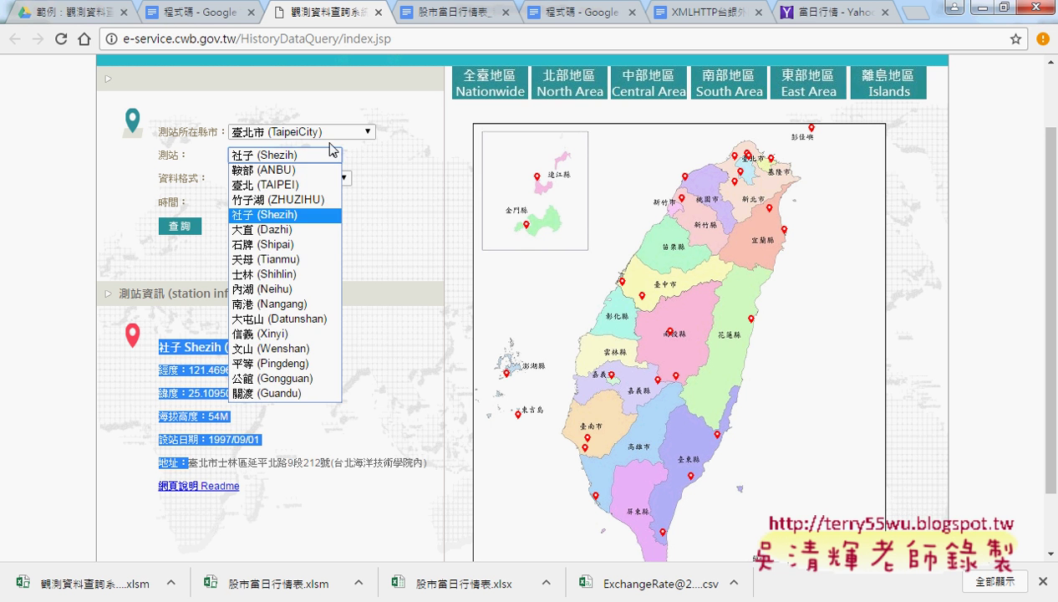
pyautogui.click(339, 132)
pyautogui.click(339, 159)
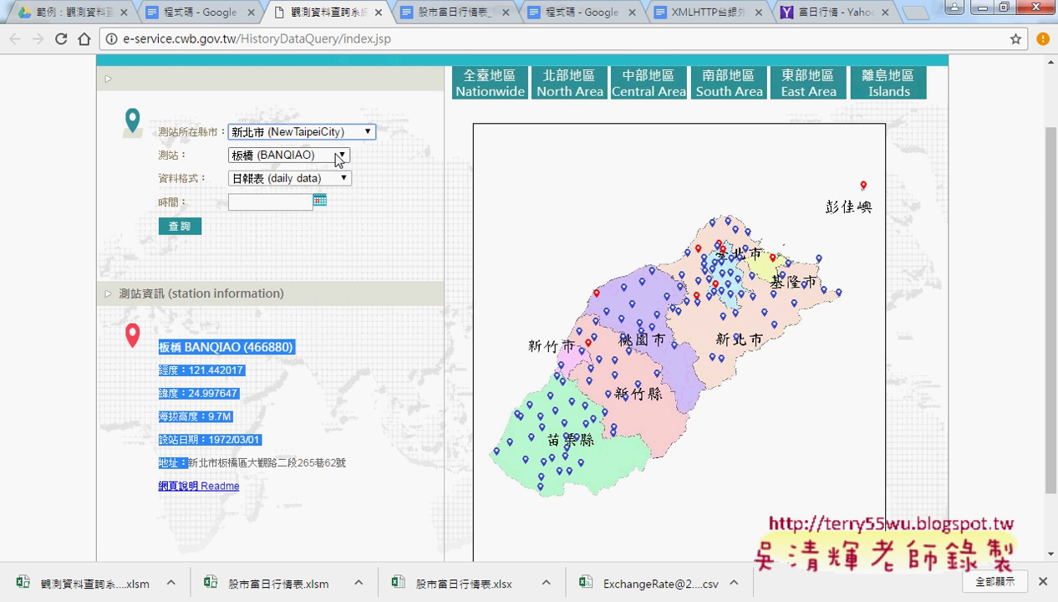
# Step: Browse the 新北市 station list, keeping 板橋 (BANQIAO) selected
pyautogui.click(336, 156)
pyautogui.moveTo(343, 192); pyautogui.dragTo(358, 386)
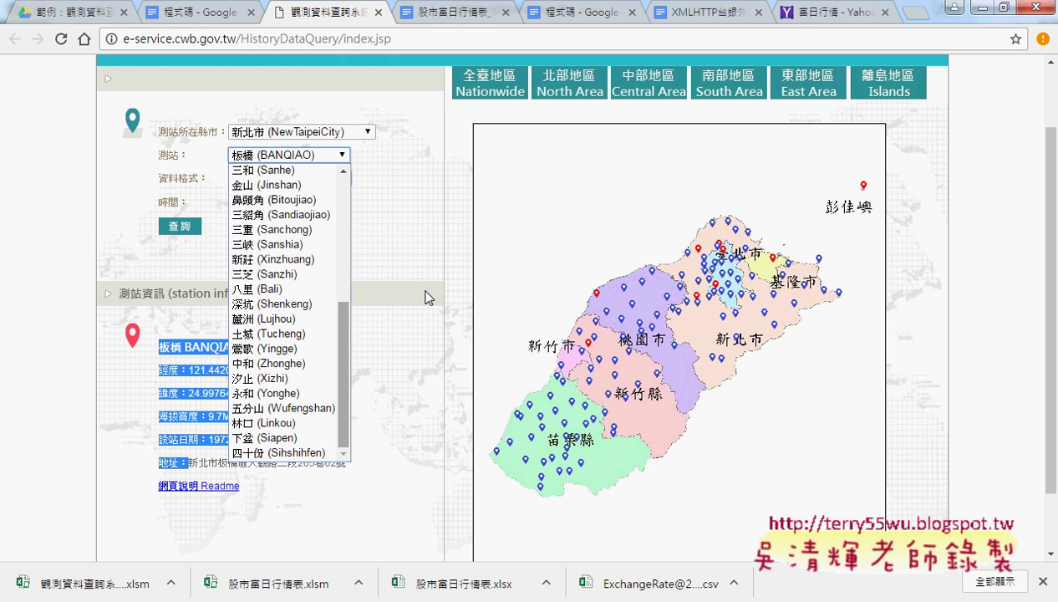
pyautogui.click(362, 475)
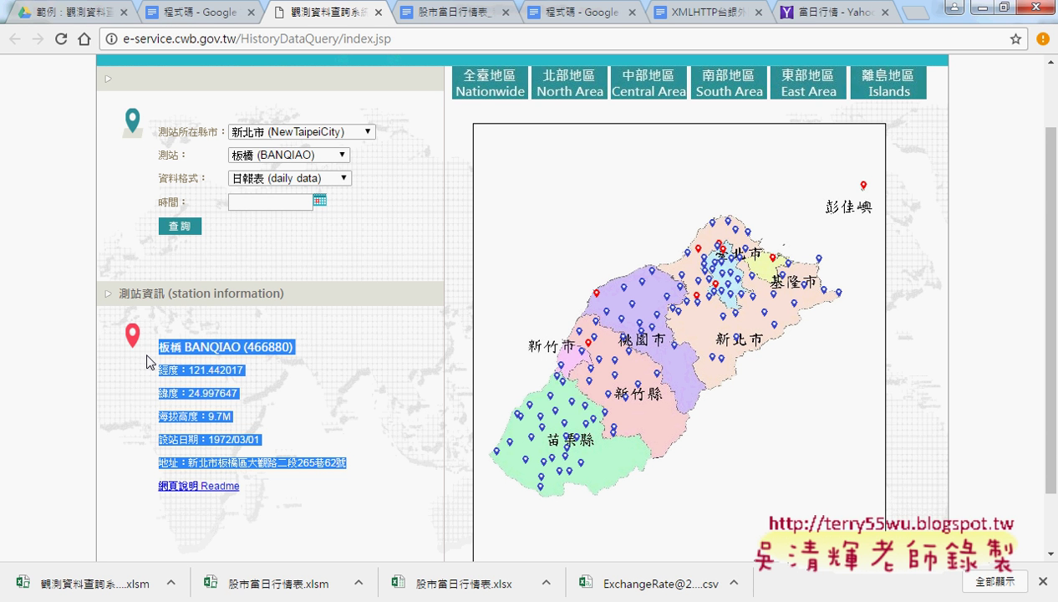
pyautogui.click(327, 156)
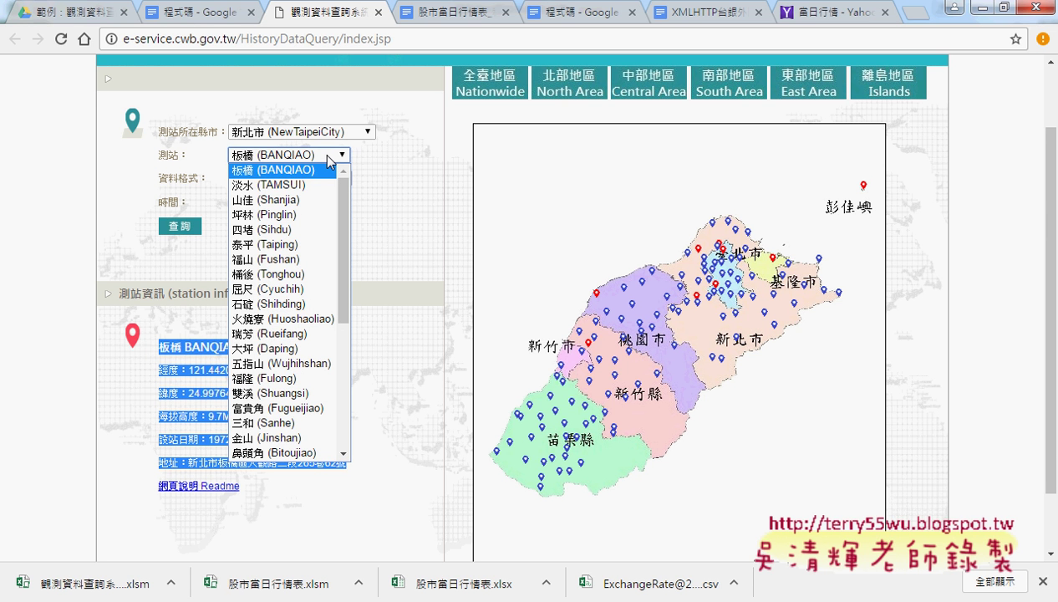
pyautogui.click(327, 155)
# Step: Check the county and 新北市 station lists again, then reopen the county list to change it
pyautogui.click(365, 134)
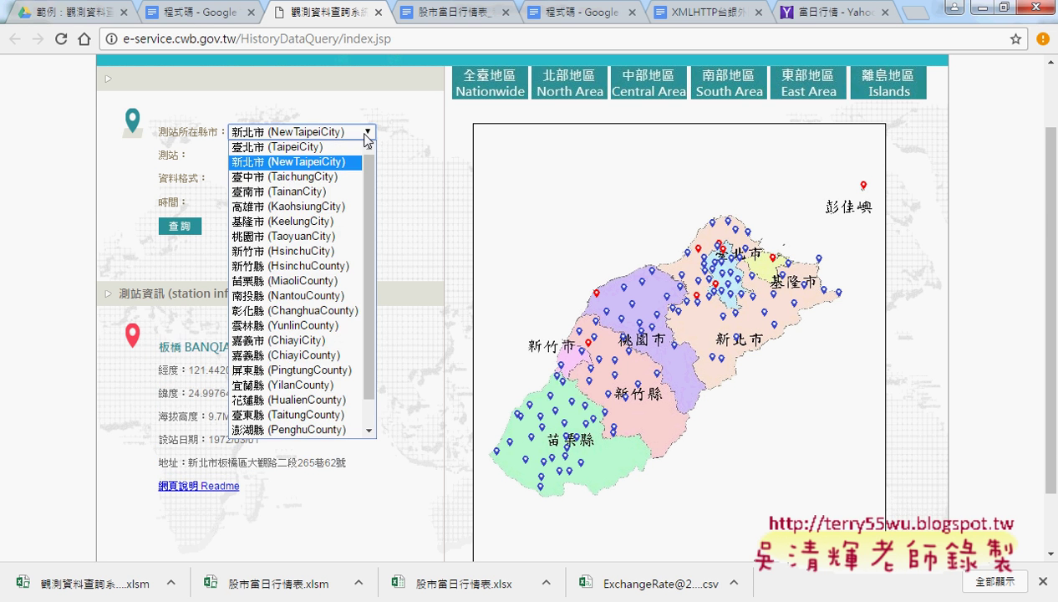
pyautogui.click(365, 134)
pyautogui.click(337, 155)
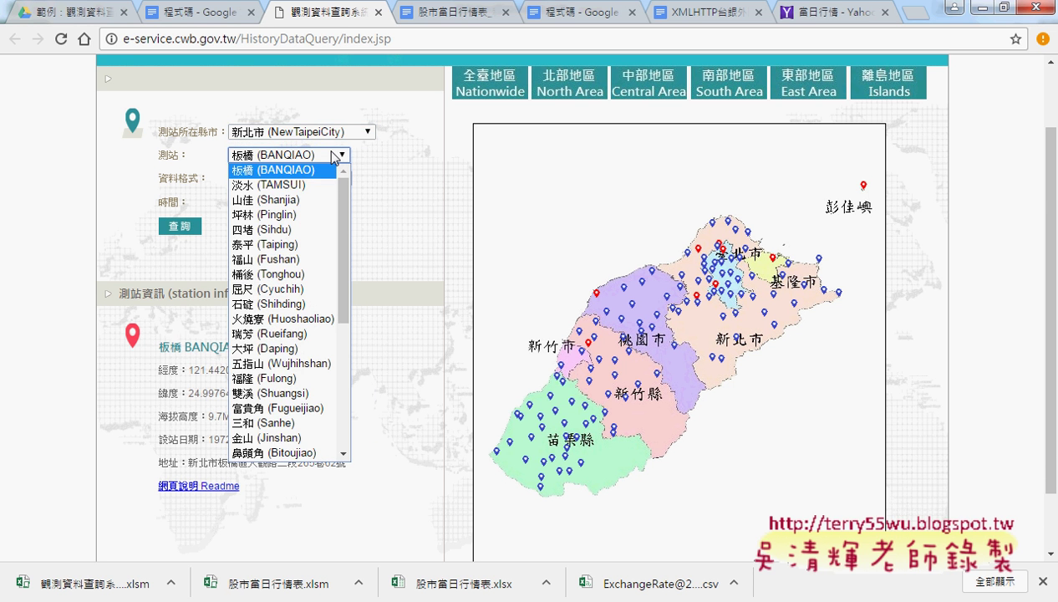
pyautogui.click(334, 157)
pyautogui.click(365, 132)
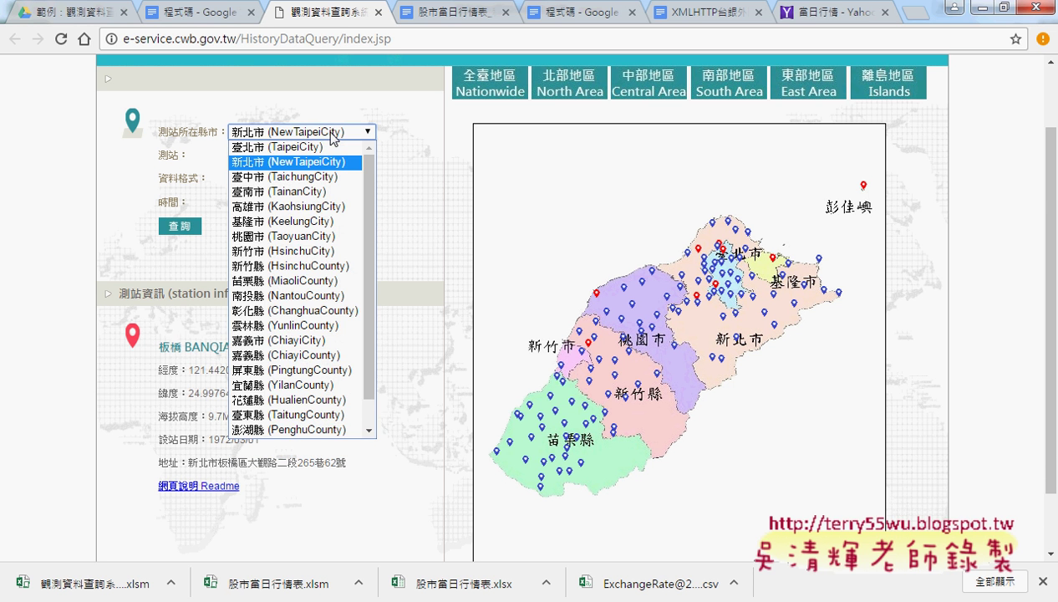
pyautogui.click(401, 151)
pyautogui.click(339, 133)
# Step: Set county 臺北市, pick 竹子湖 (ZHUZIHU), and highlight its 466930 info with 607.1M altitude
pyautogui.click(333, 148)
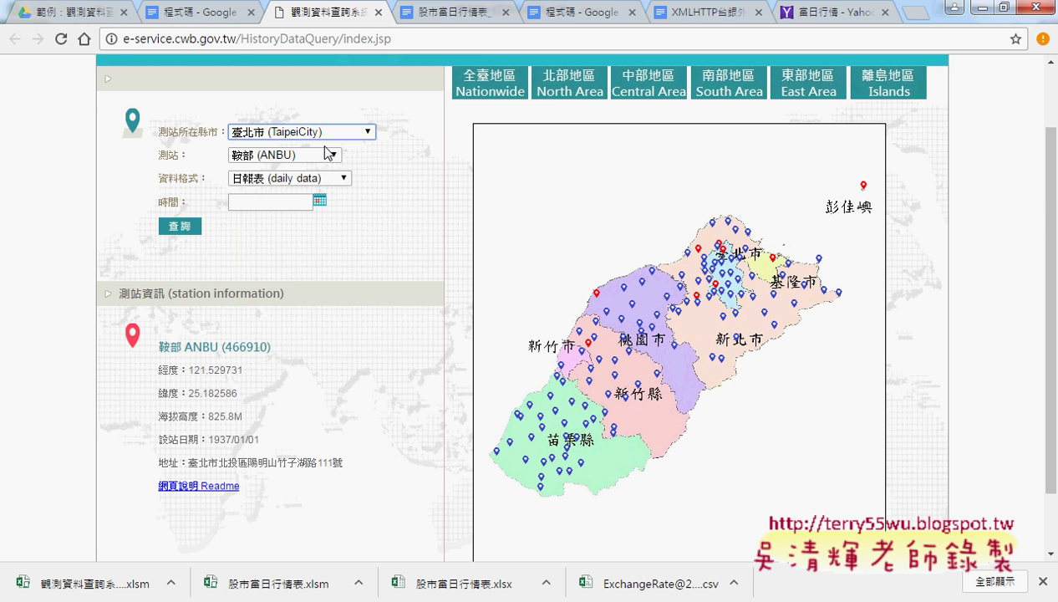
pyautogui.click(333, 155)
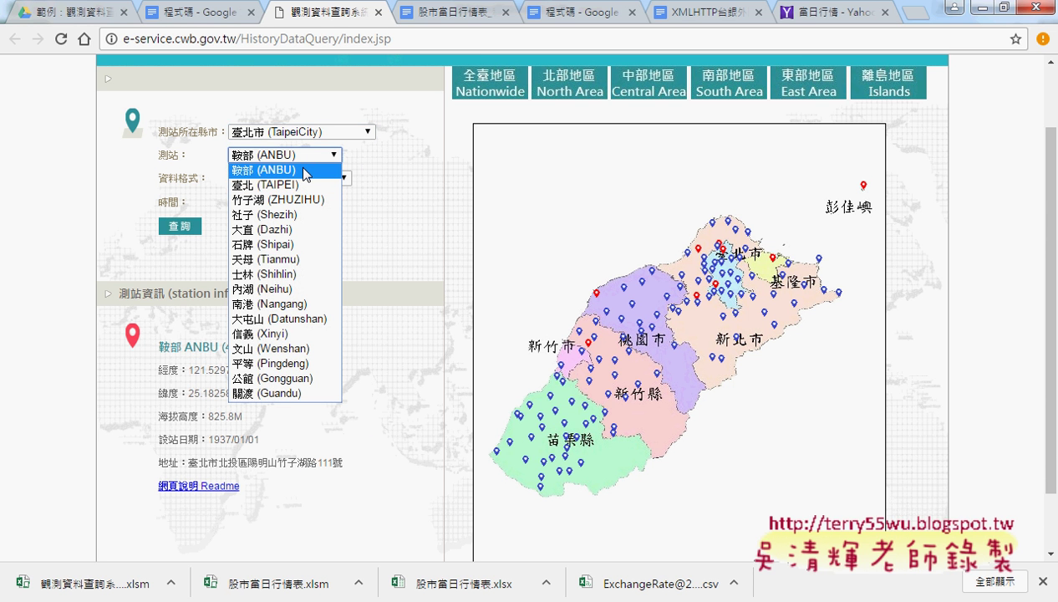
pyautogui.click(301, 184)
pyautogui.click(297, 155)
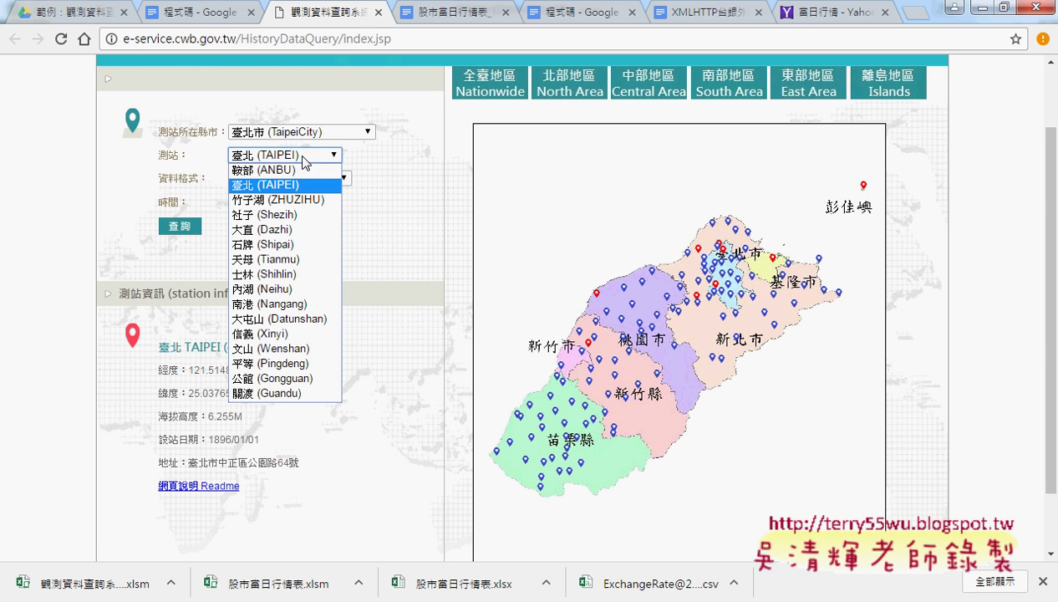
pyautogui.click(297, 200)
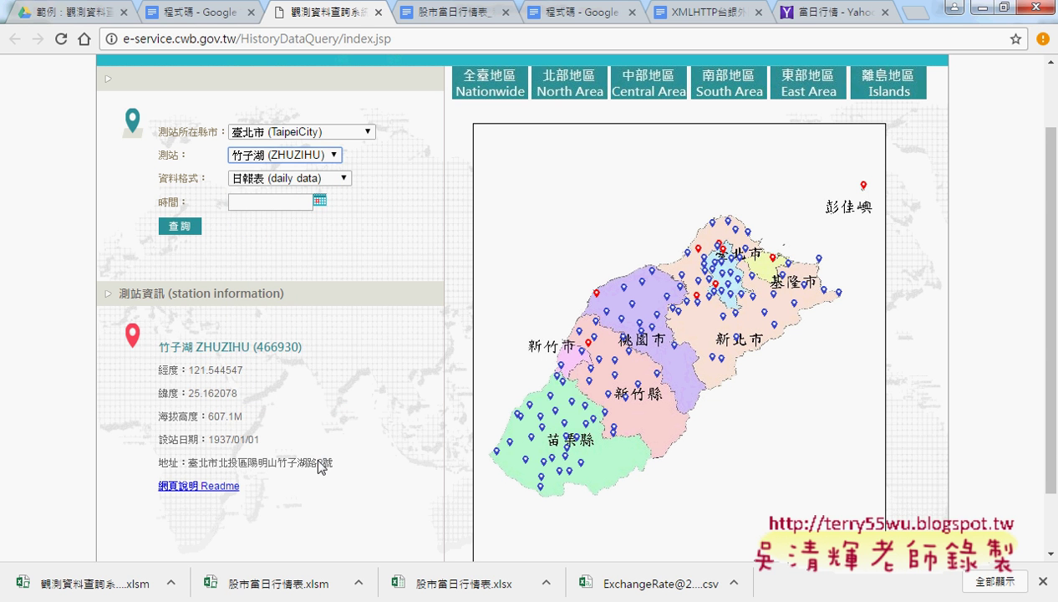
pyautogui.moveTo(341, 475); pyautogui.dragTo(161, 351)
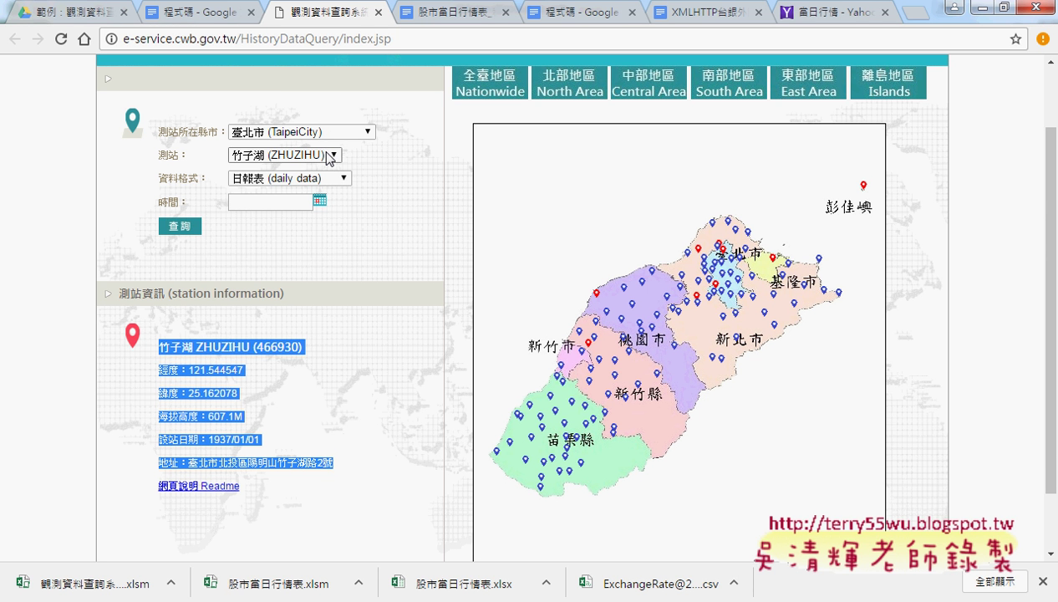
pyautogui.moveTo(347, 464); pyautogui.dragTo(161, 353)
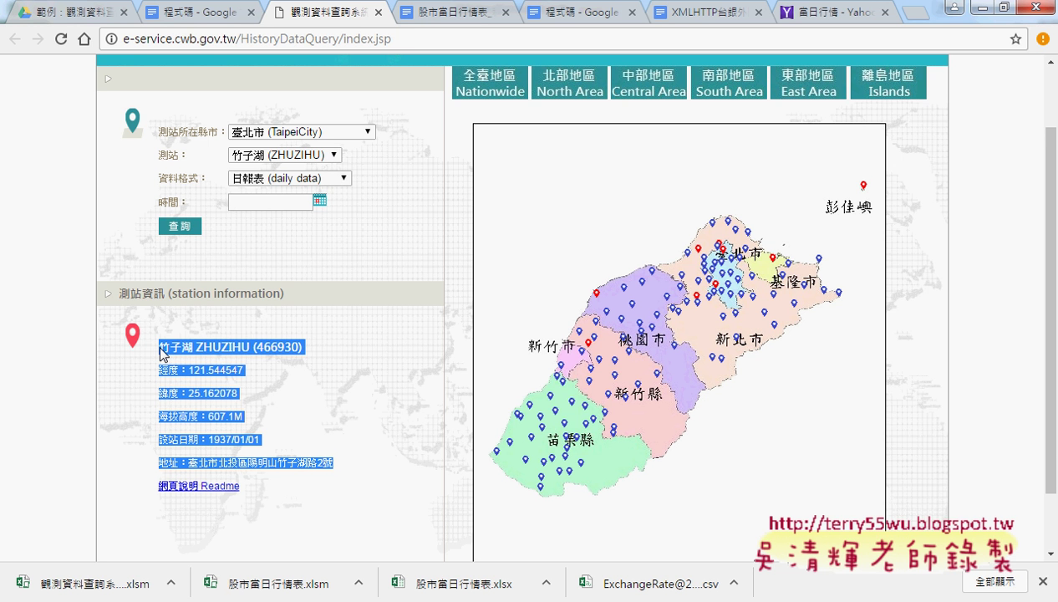
# Step: Return to the 程式碼 notes and read sections 1–3 down to the VBA程式碼 macro
pyautogui.click(194, 16)
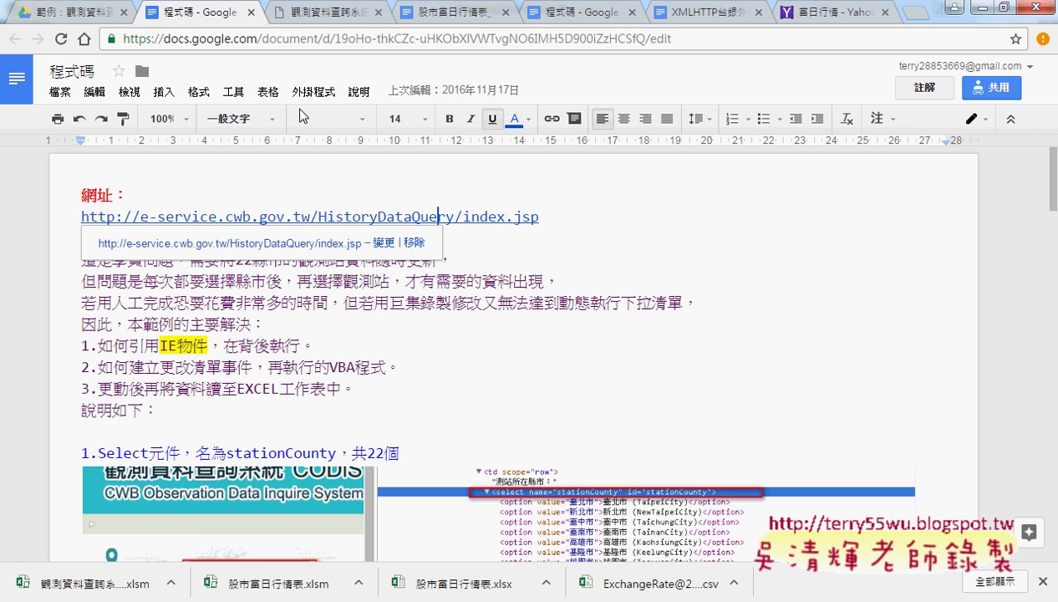
pyautogui.scroll(-3, 825, 273)
pyautogui.click(514, 224)
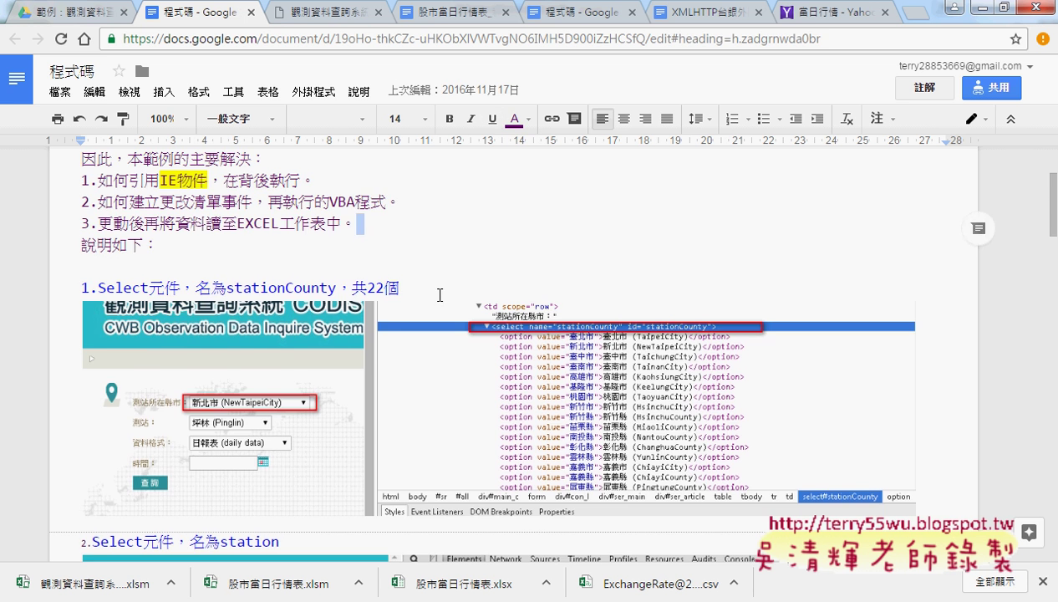
pyautogui.scroll(-2, 267, 280)
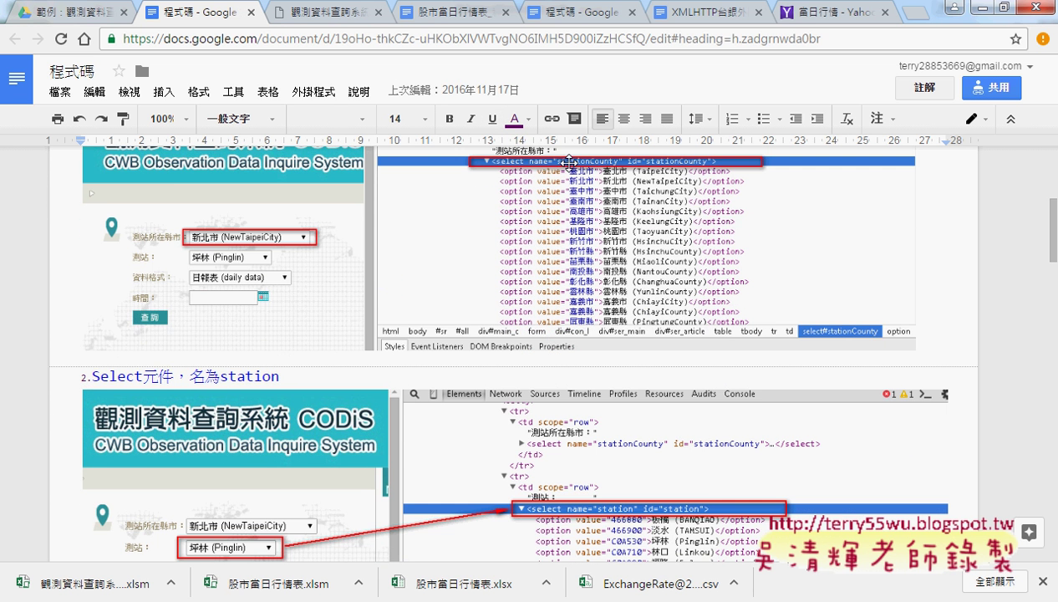
pyautogui.scroll(1, 575, 173)
pyautogui.scroll(1, 577, 175)
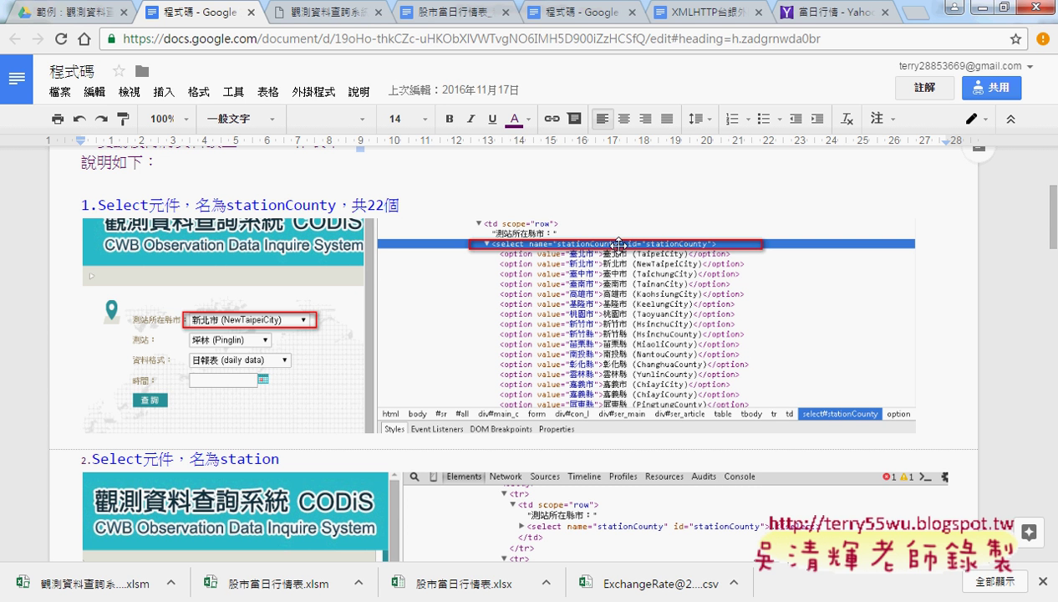
pyautogui.scroll(-2, 770, 276)
pyautogui.scroll(-1, 777, 279)
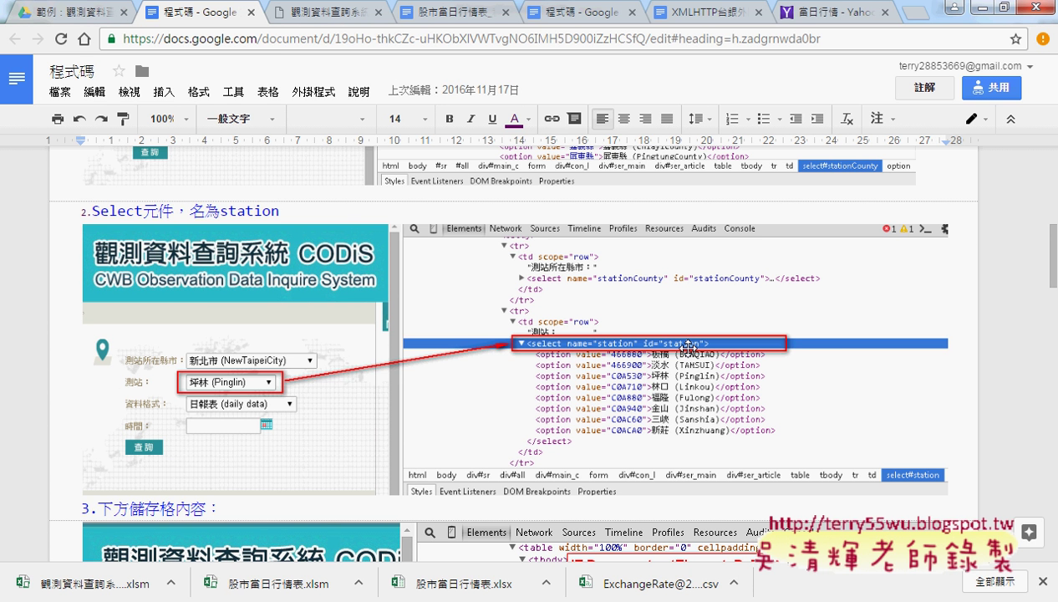
pyautogui.scroll(-3, 664, 376)
pyautogui.scroll(-2, 673, 388)
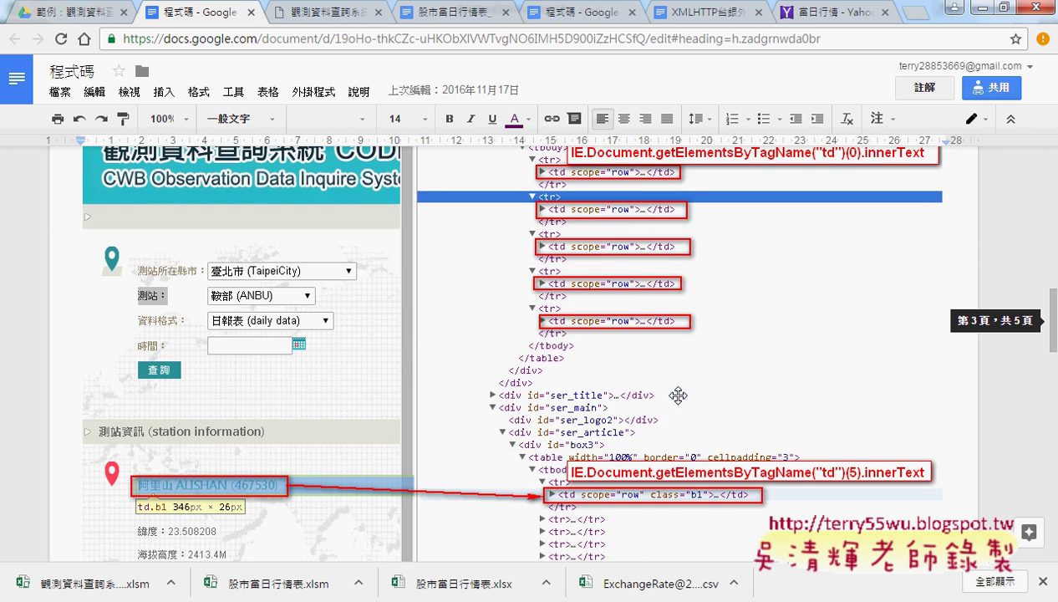
pyautogui.scroll(-1, 677, 395)
pyautogui.scroll(1, 677, 395)
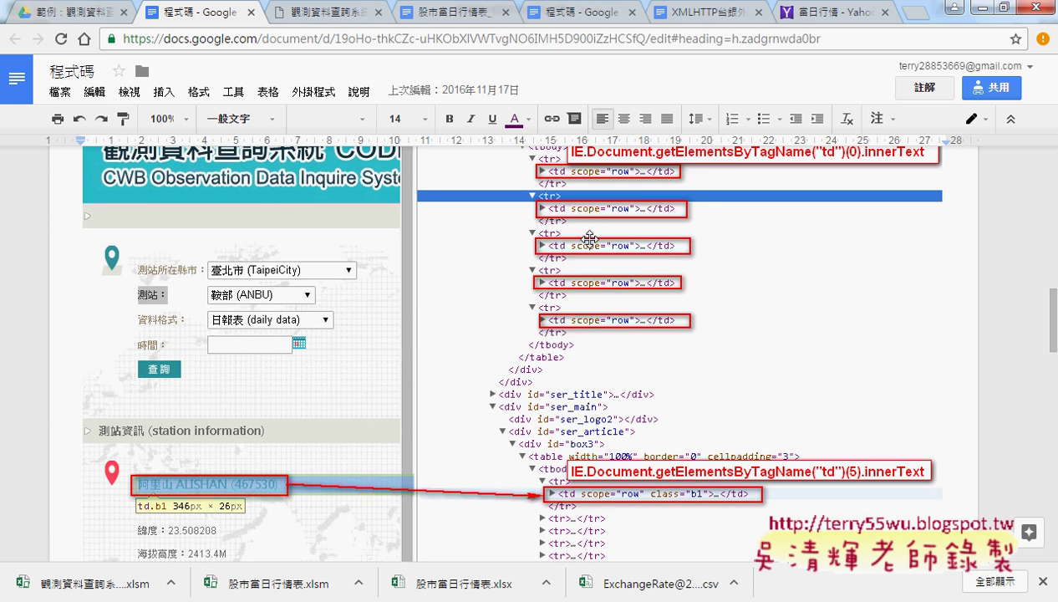
pyautogui.scroll(2, 632, 187)
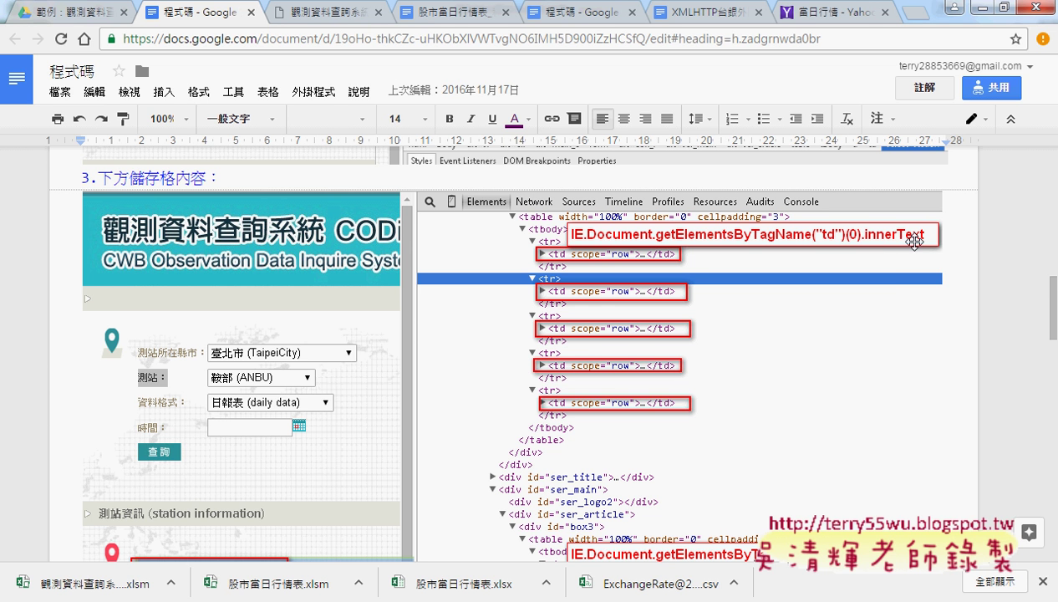
pyautogui.scroll(-5, 897, 279)
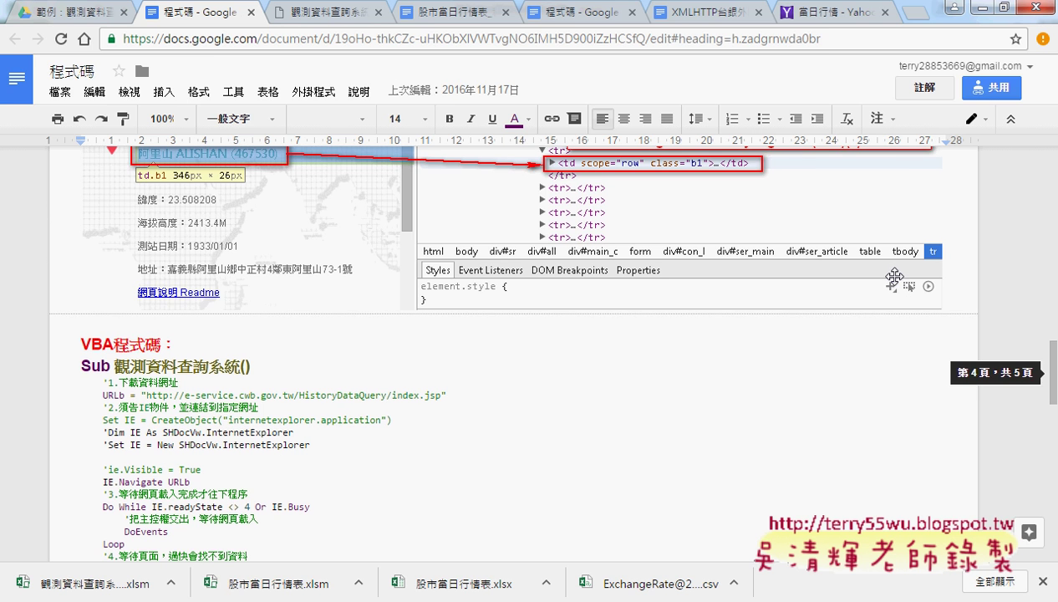
# Step: Interrupt the macro with Ctrl+Break, reset it in the VBA editor, and clear the station data with 清除
pyautogui.click(975, 9)
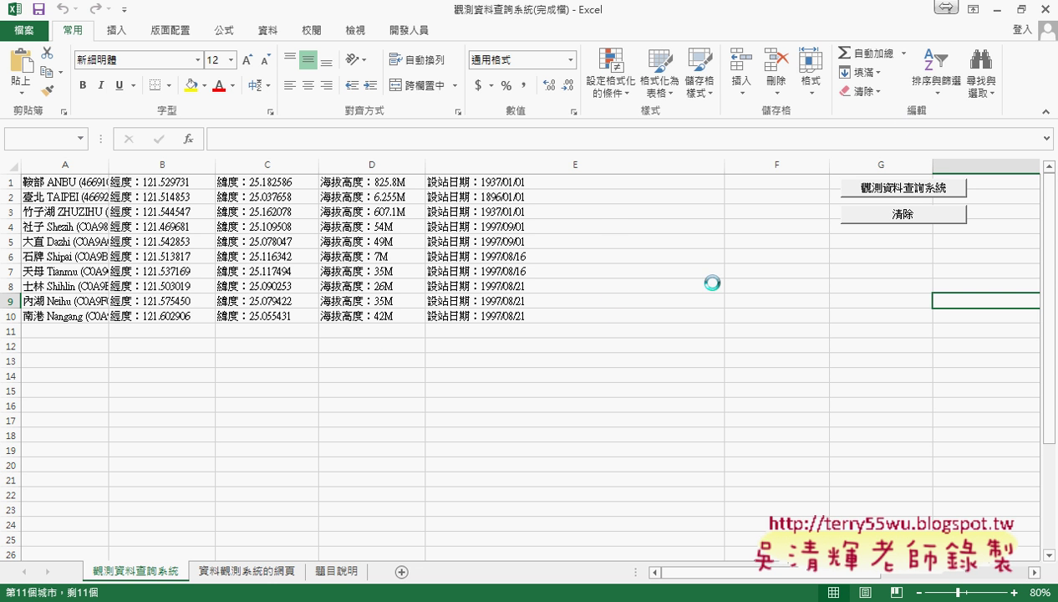
pyautogui.press('ctrl+Break')
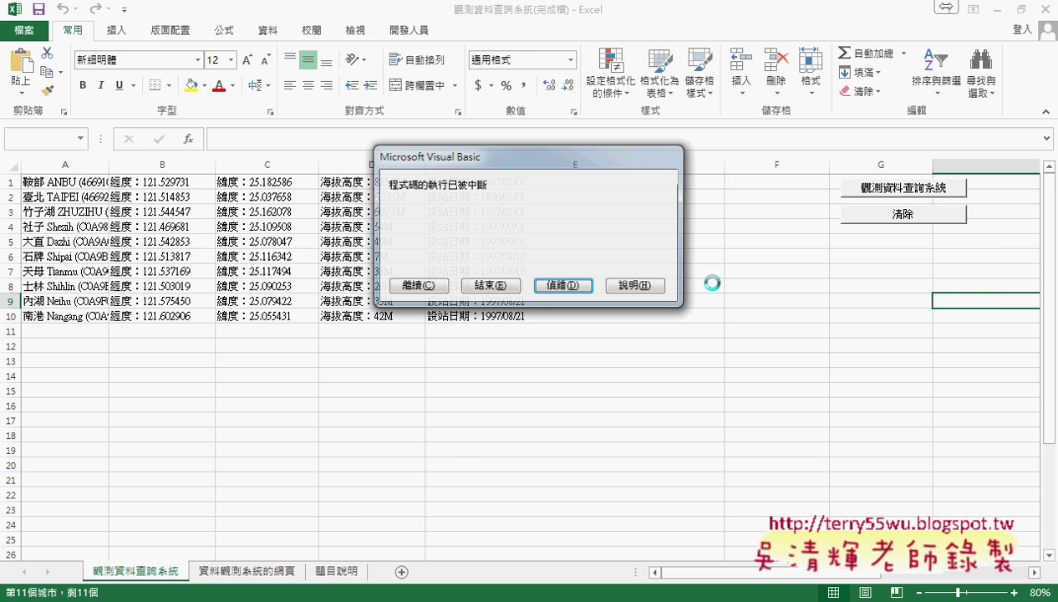
pyautogui.click(571, 292)
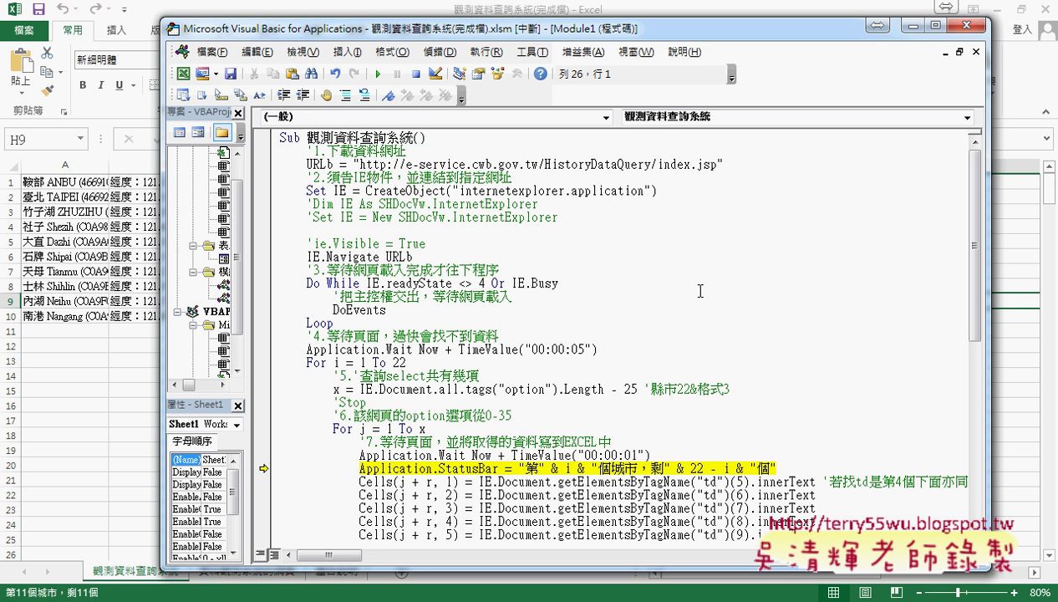
pyautogui.click(416, 74)
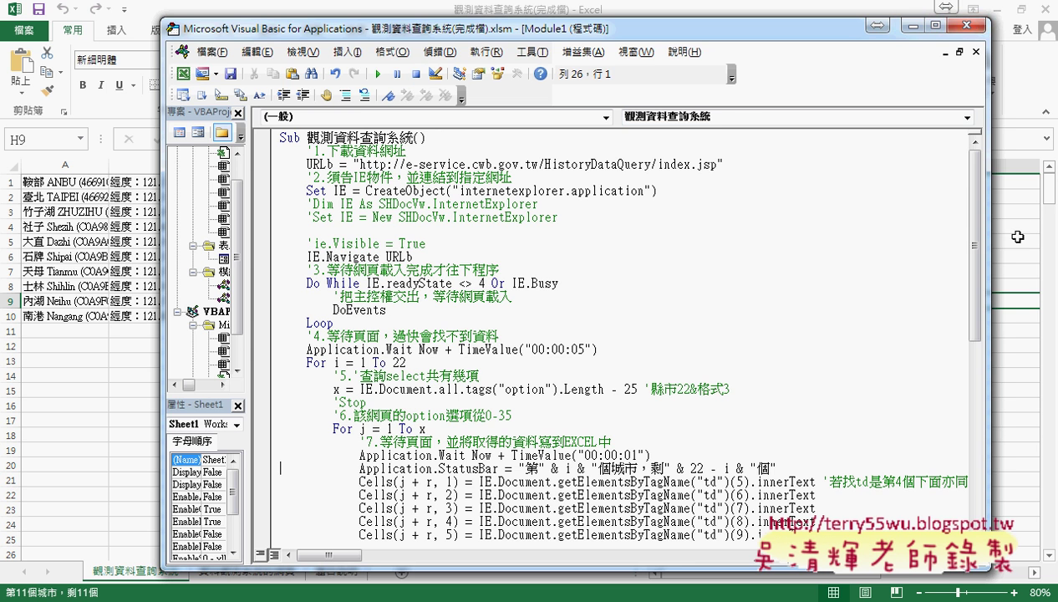
pyautogui.click(967, 28)
pyautogui.click(911, 216)
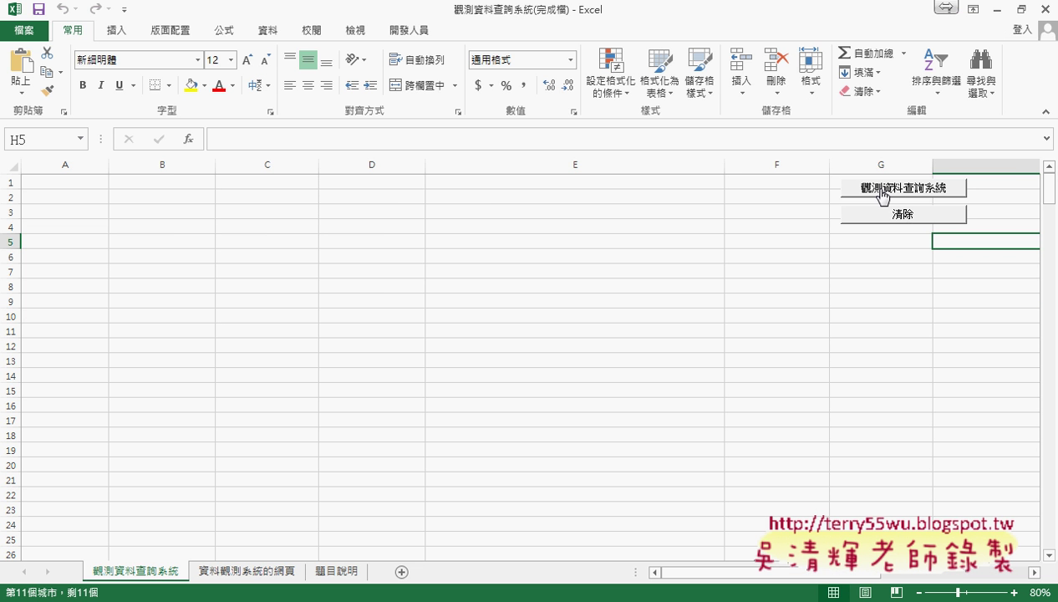
pyautogui.rightClick(882, 189)
pyautogui.click(935, 322)
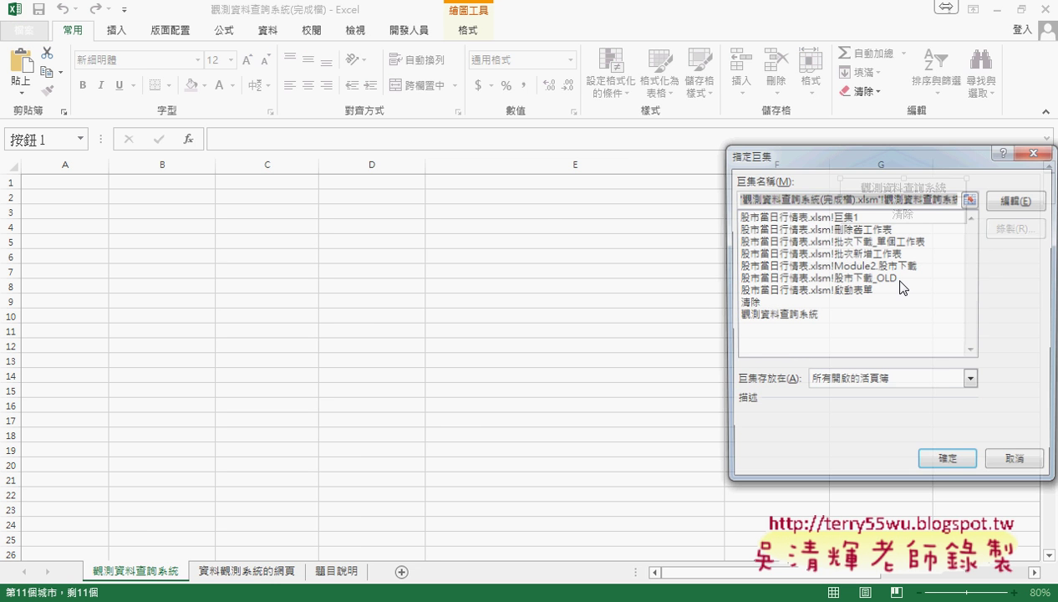
pyautogui.click(1011, 205)
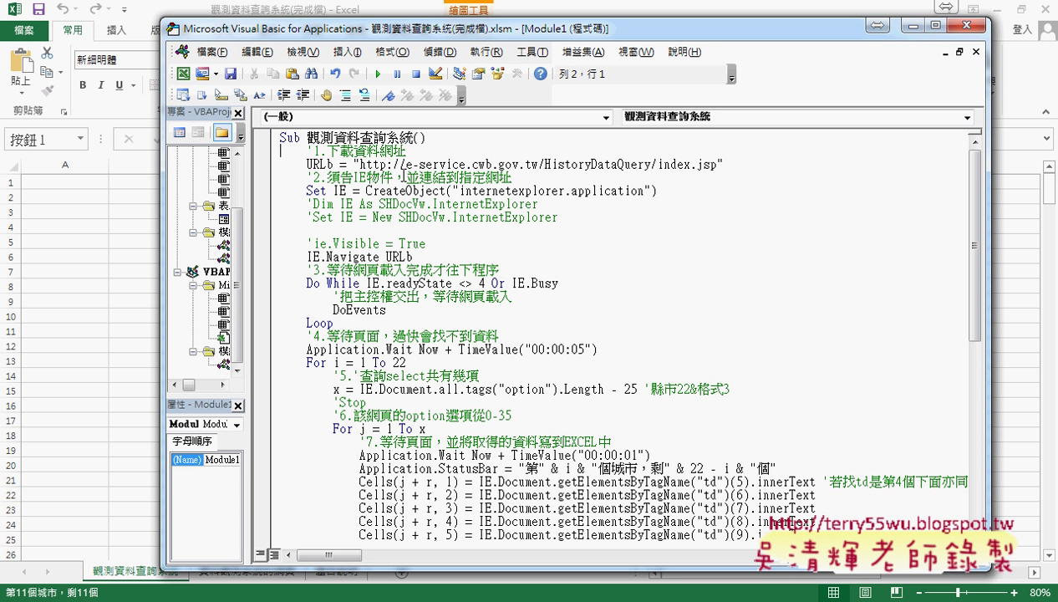
pyautogui.moveTo(359, 164); pyautogui.dragTo(716, 163)
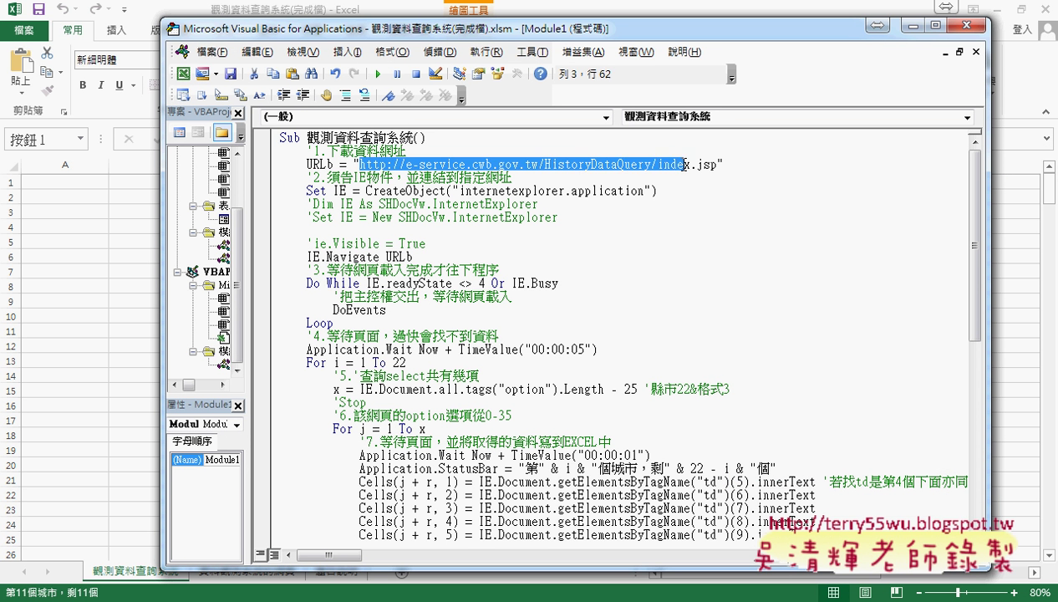
pyautogui.moveTo(332, 164); pyautogui.dragTo(306, 164)
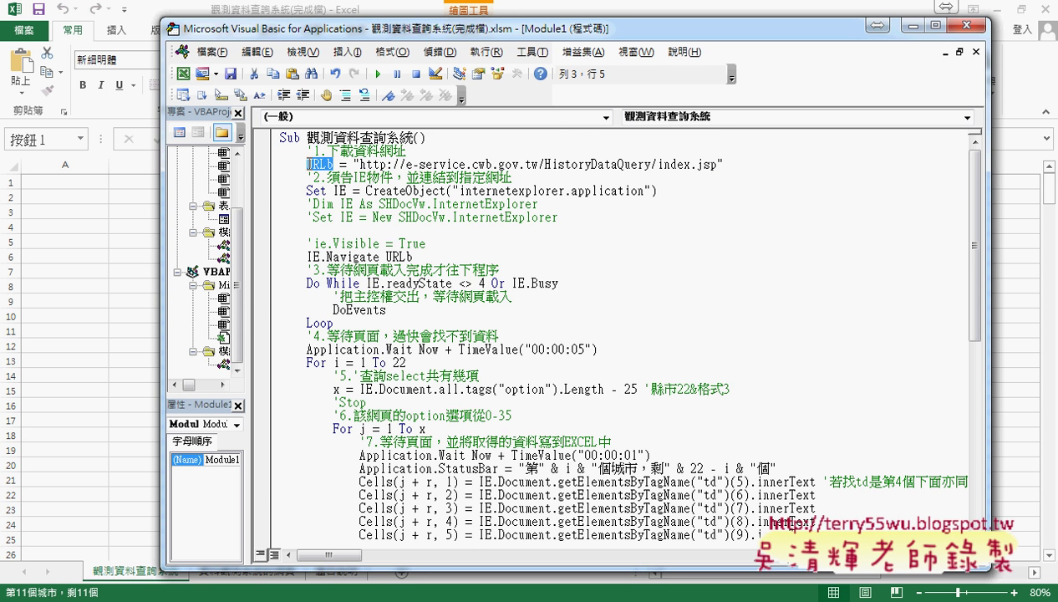
pyautogui.moveTo(366, 191); pyautogui.dragTo(643, 191)
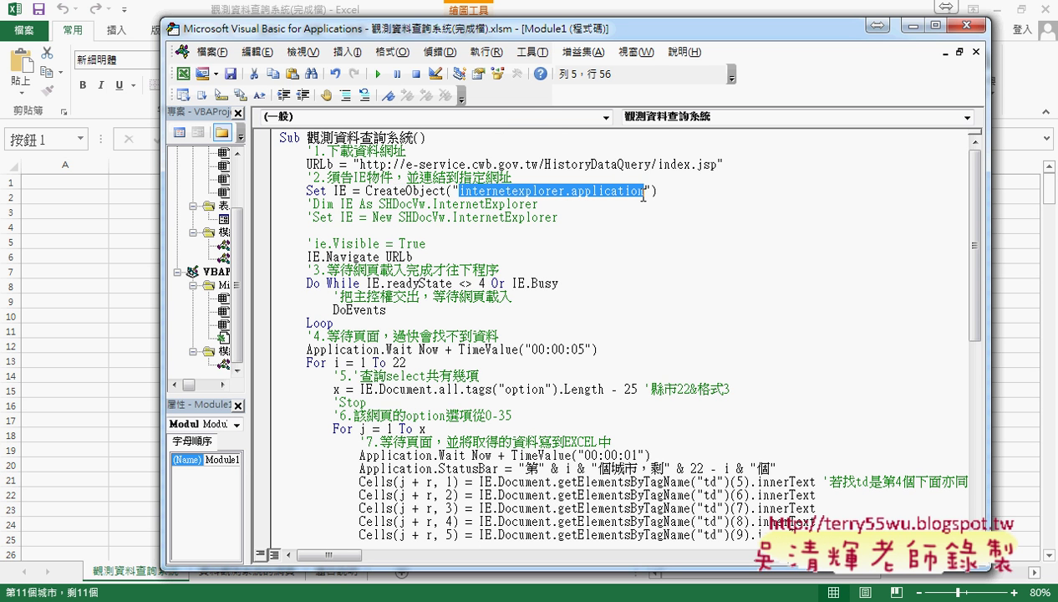
pyautogui.click(543, 58)
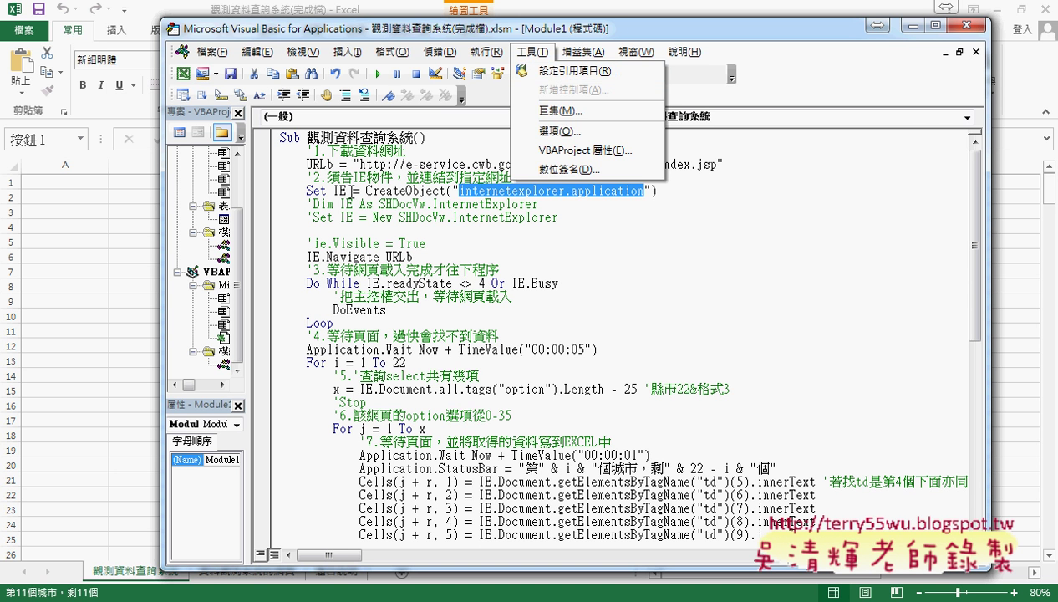
pyautogui.click(340, 190)
pyautogui.moveTo(337, 191); pyautogui.dragTo(332, 191)
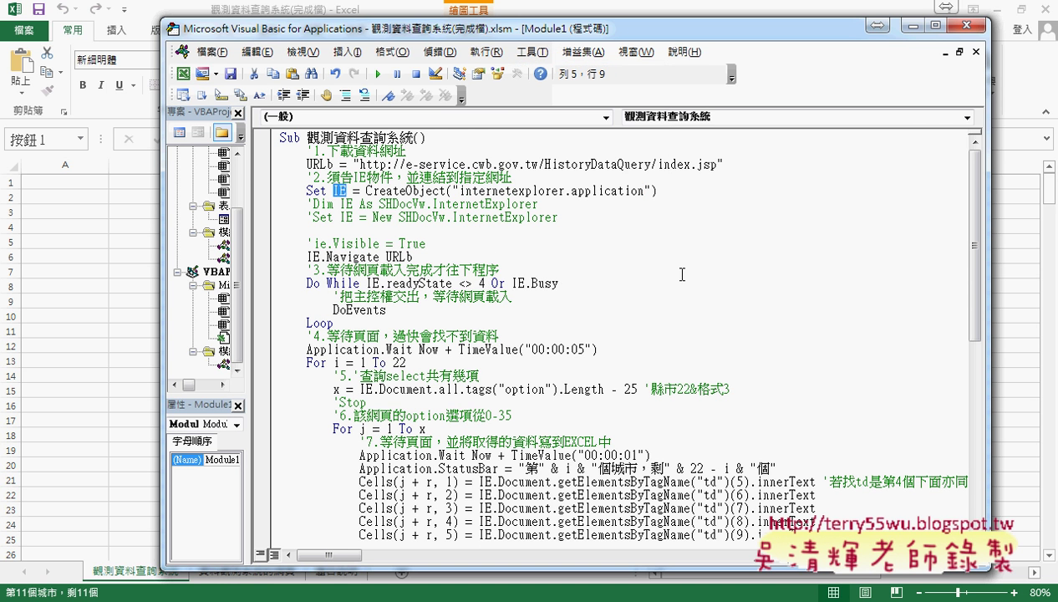
pyautogui.scroll(-1, 685, 274)
pyautogui.moveTo(307, 217)
pyautogui.mouseDown()
pyautogui.moveTo(373, 216)
pyautogui.moveTo(306, 217)
pyautogui.mouseUp()
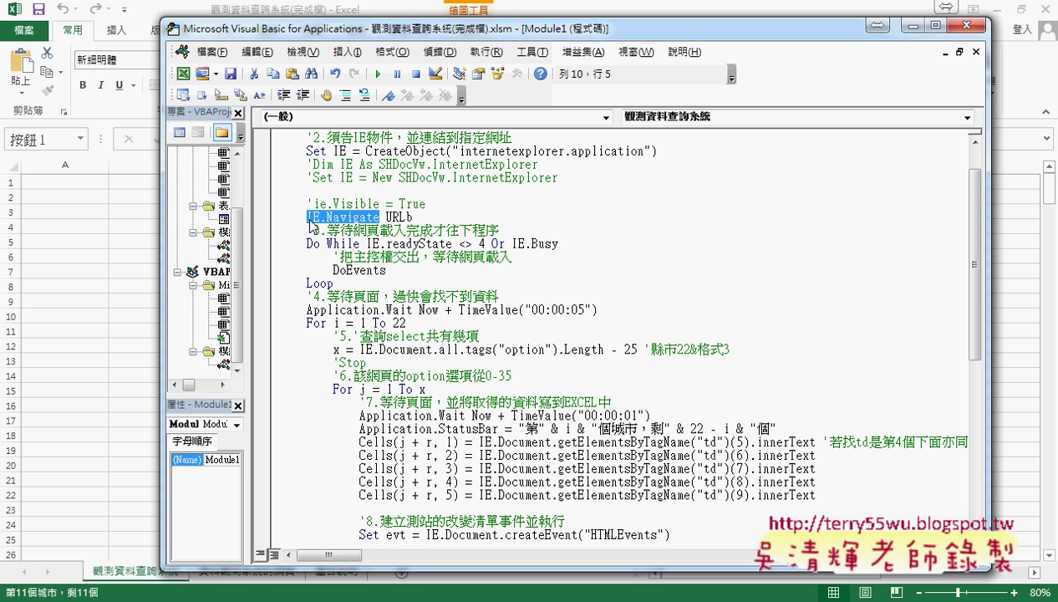
pyautogui.click(330, 243)
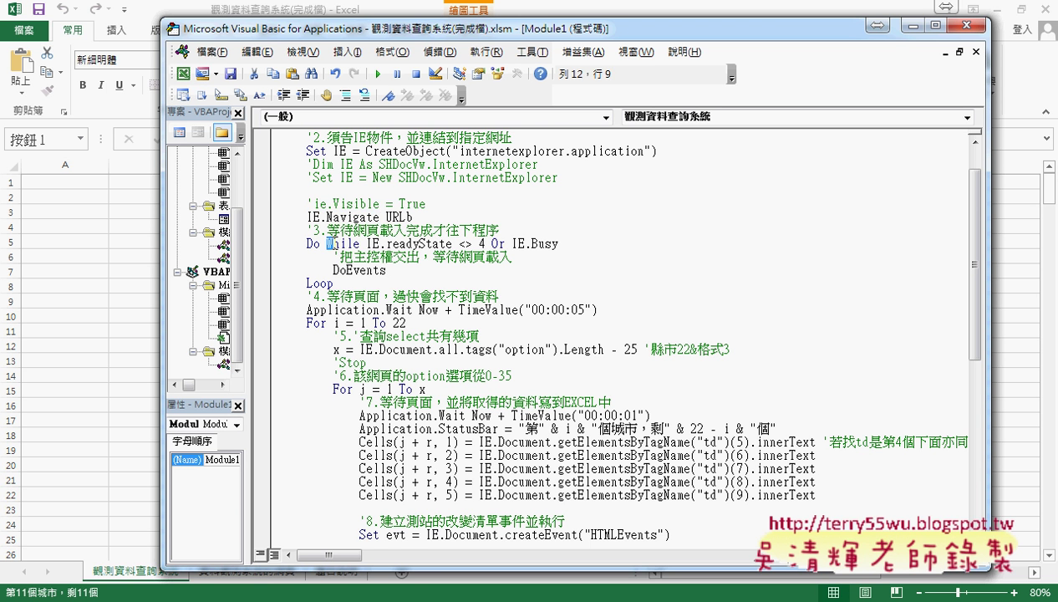
pyautogui.moveTo(330, 243); pyautogui.dragTo(452, 243)
pyautogui.click(368, 243)
pyautogui.moveTo(560, 243); pyautogui.dragTo(518, 243)
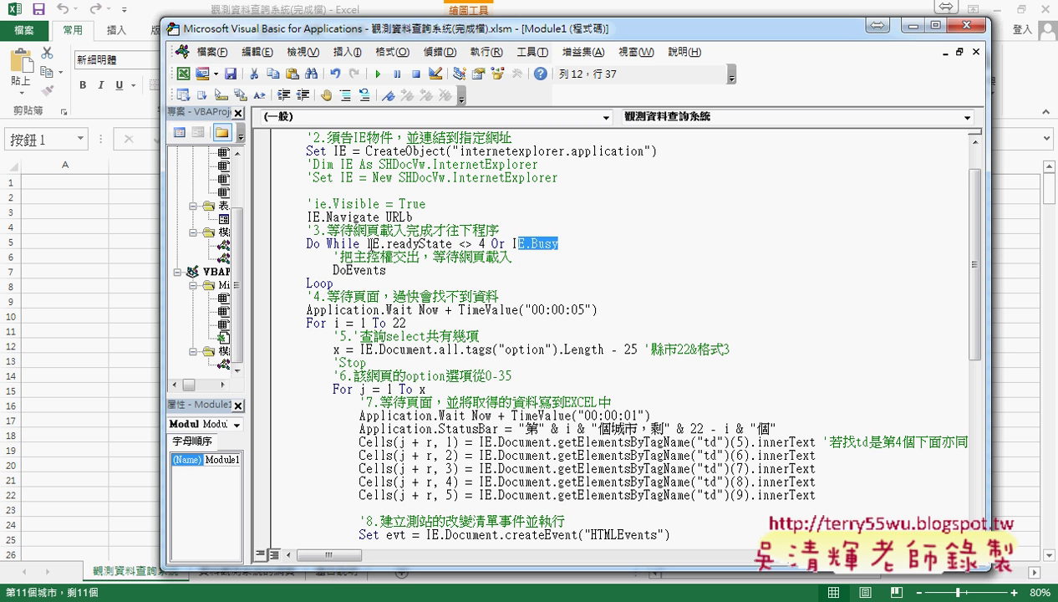
pyautogui.moveTo(372, 243); pyautogui.dragTo(485, 243)
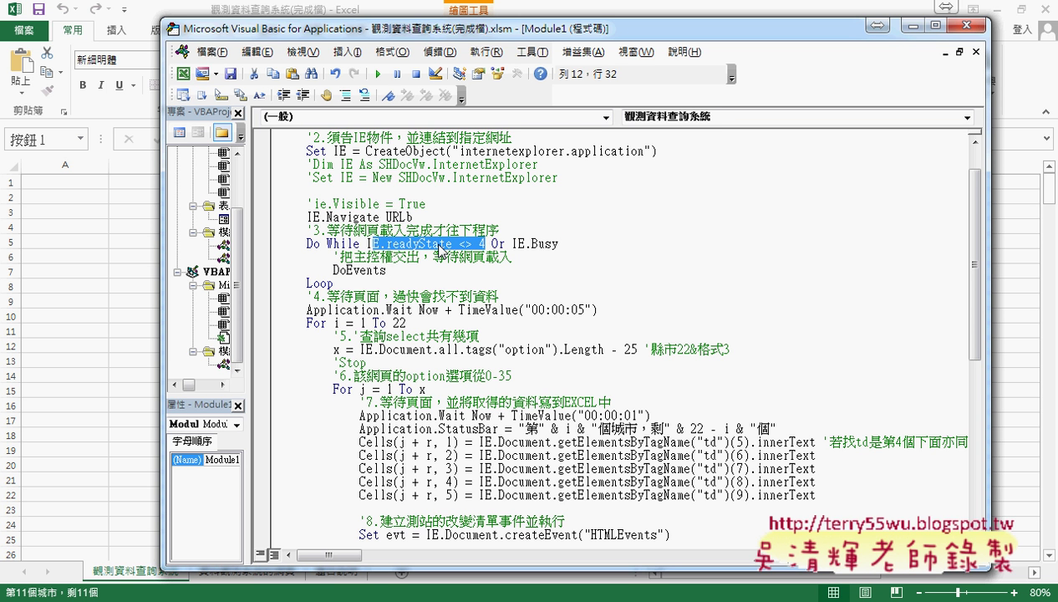
pyautogui.moveTo(560, 243); pyautogui.dragTo(513, 244)
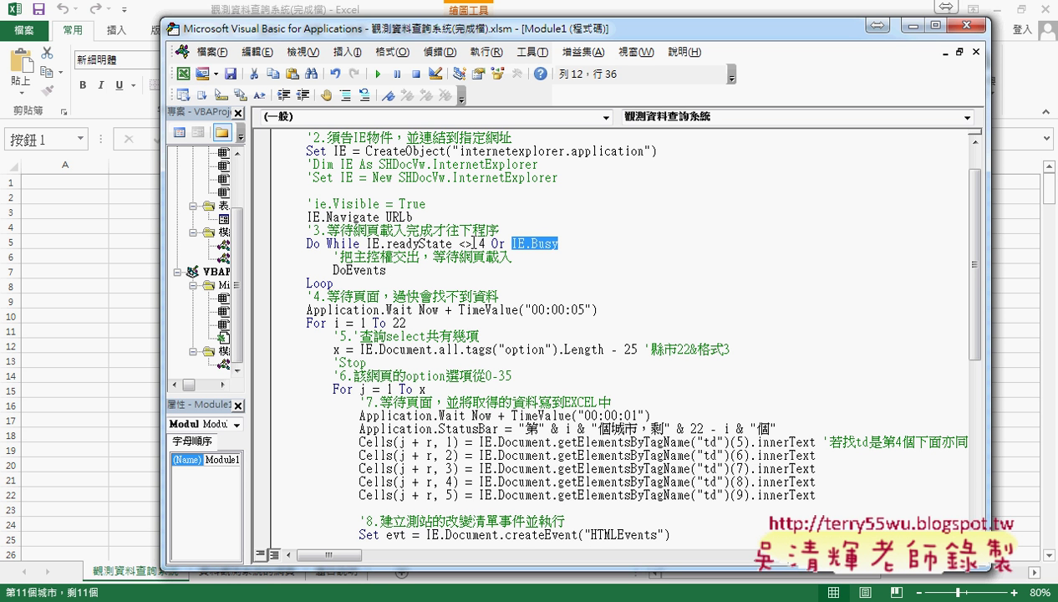
pyautogui.click(388, 269)
pyautogui.moveTo(388, 269); pyautogui.dragTo(333, 269)
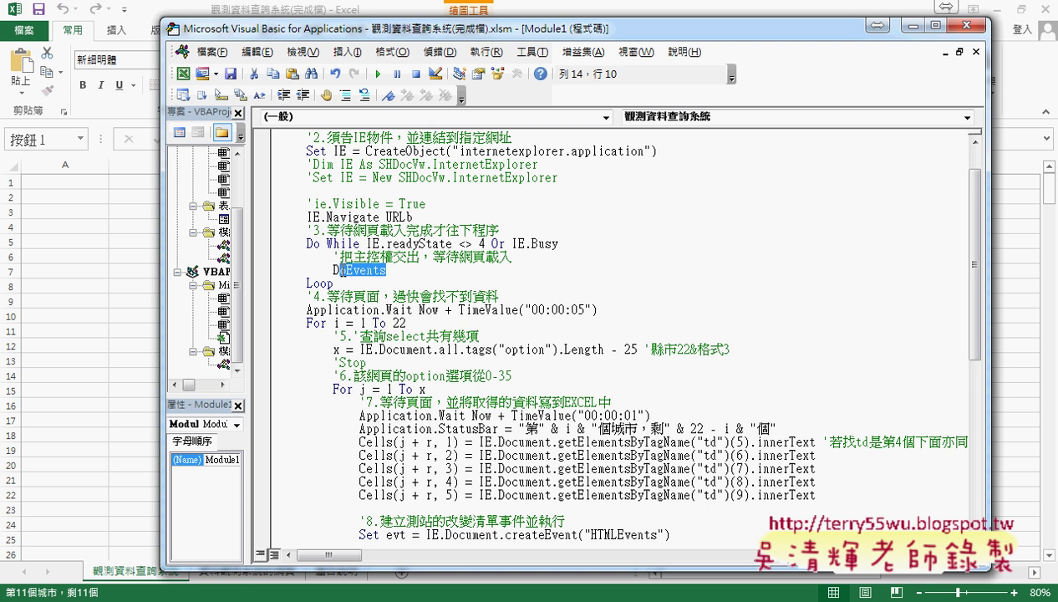
pyautogui.scroll(-1, 363, 288)
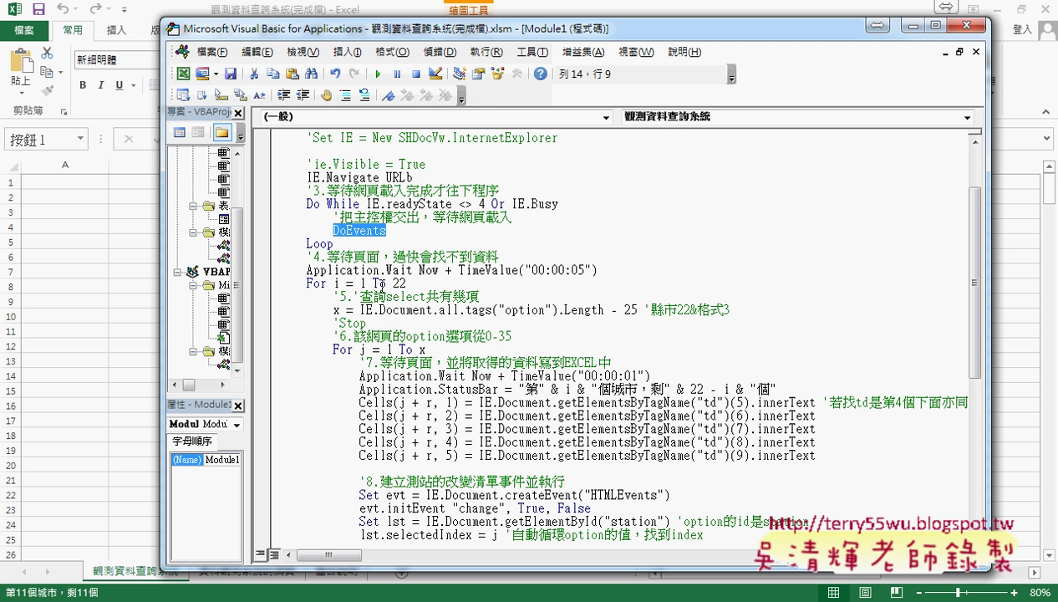
pyautogui.moveTo(598, 269); pyautogui.dragTo(301, 276)
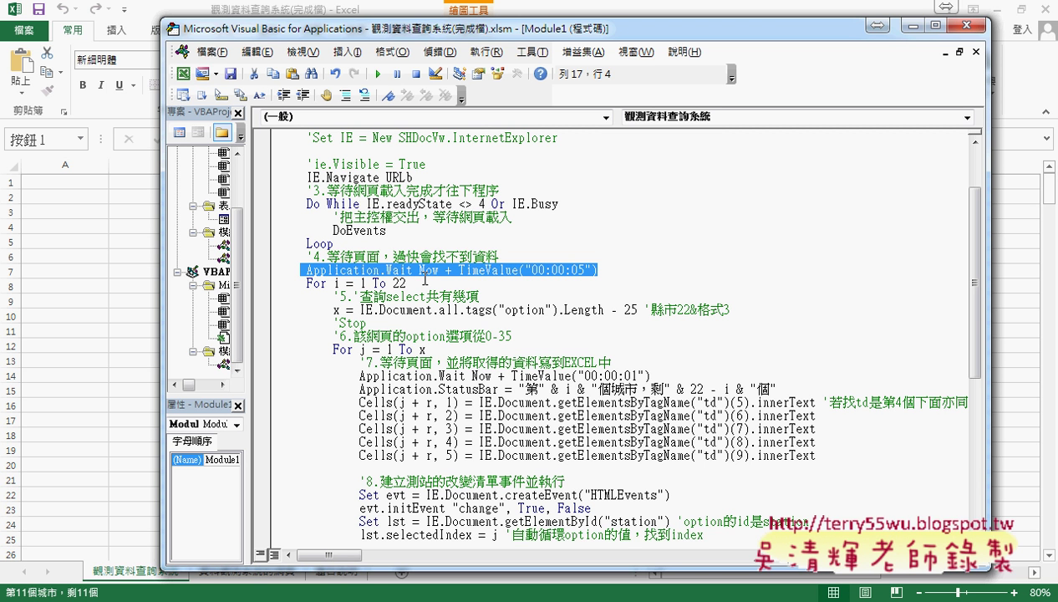
pyautogui.click(585, 269)
pyautogui.moveTo(585, 269); pyautogui.dragTo(577, 269)
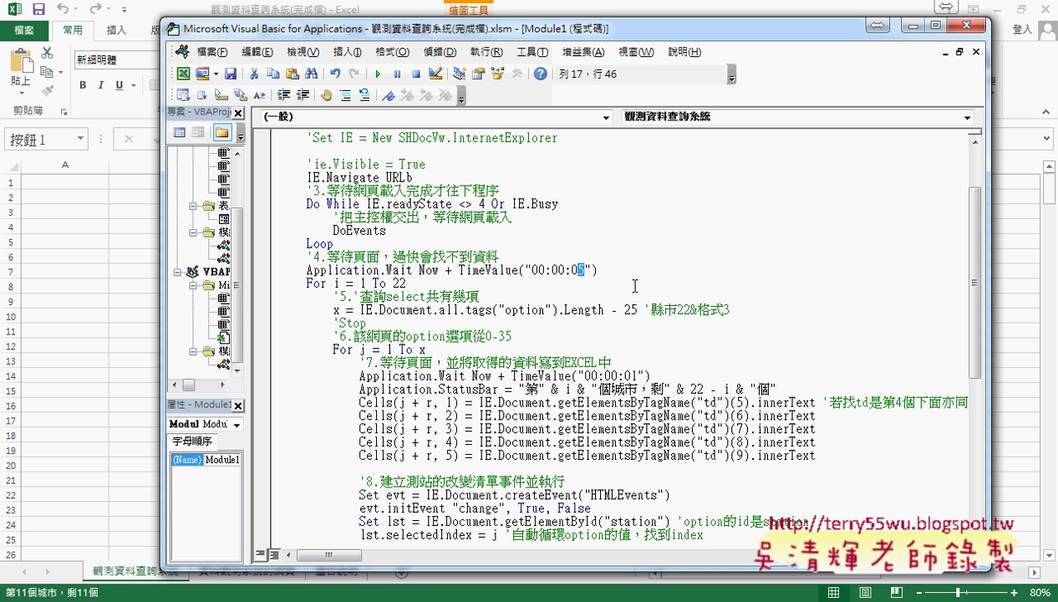
pyautogui.doubleClick(362, 283)
pyautogui.doubleClick(398, 283)
pyautogui.click(102, 267)
# Step: Run the 觀測資料查詢系統 macro to list stations, then return to the code notes
pyautogui.click(919, 189)
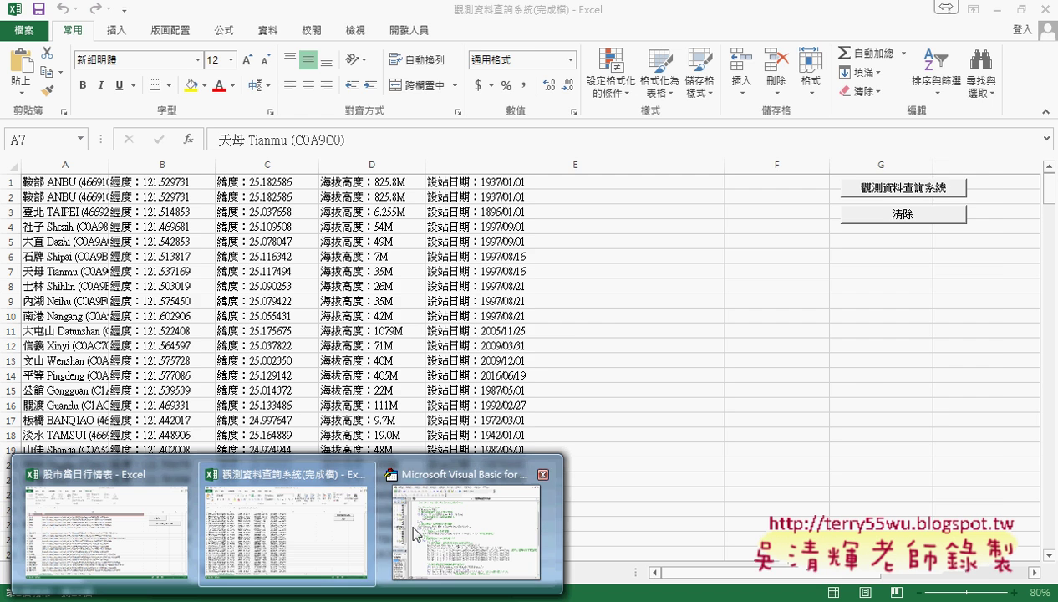
pyautogui.click(443, 510)
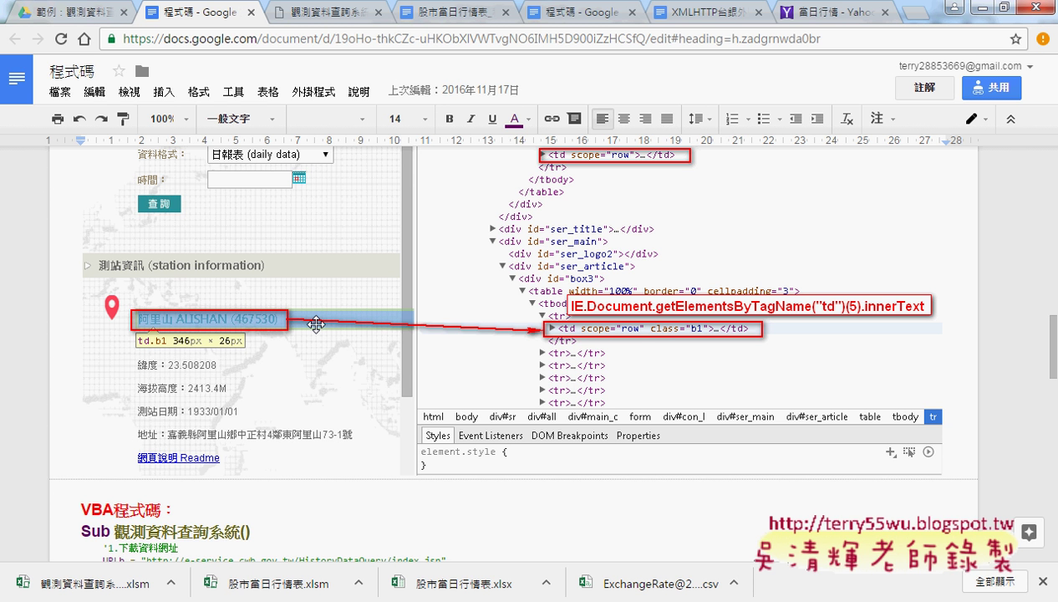
# Step: Scroll through the macro code, then go back to the Google Drive example folder
pyautogui.scroll(-5, 316, 324)
pyautogui.scroll(-2, 376, 284)
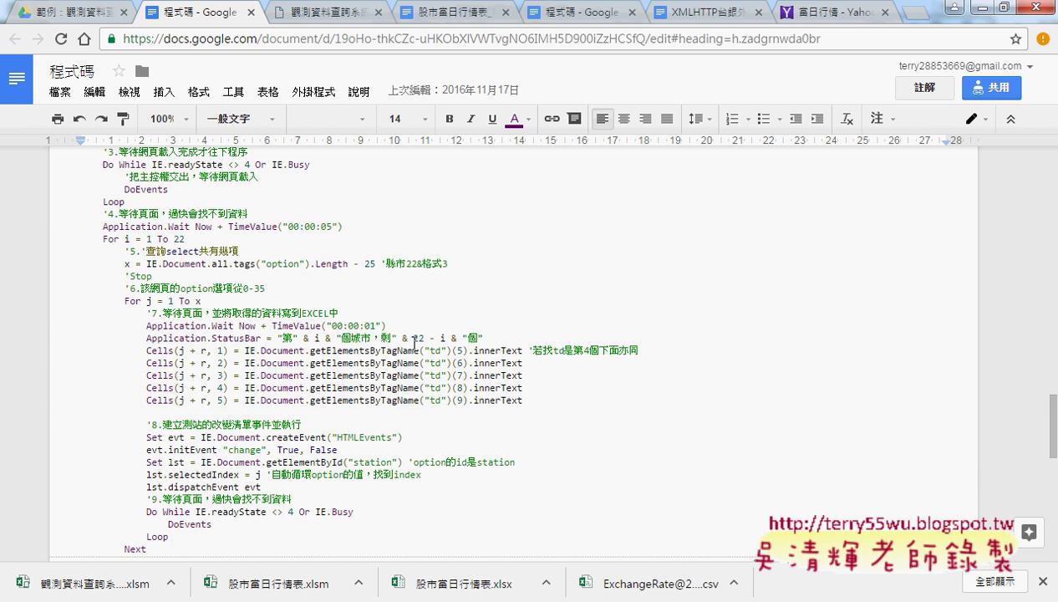
pyautogui.scroll(-2, 451, 422)
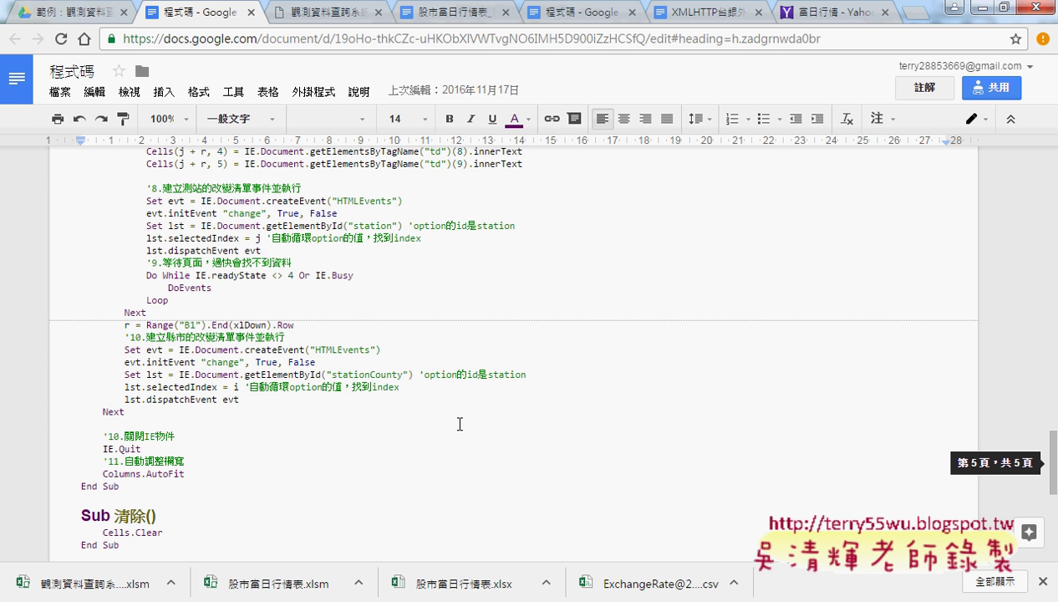
pyautogui.scroll(1, 460, 423)
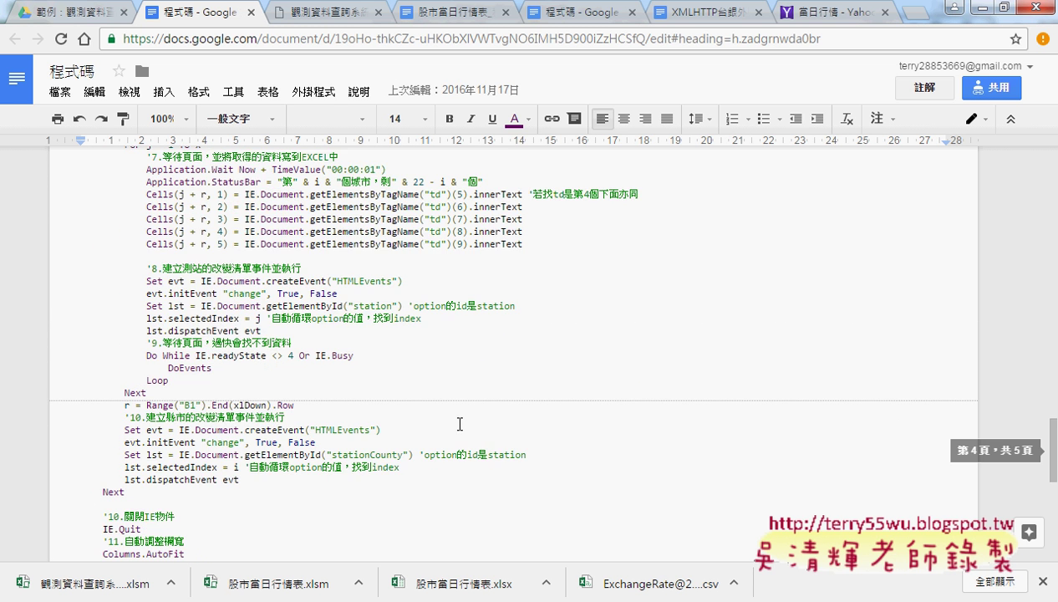
pyautogui.scroll(1, 459, 424)
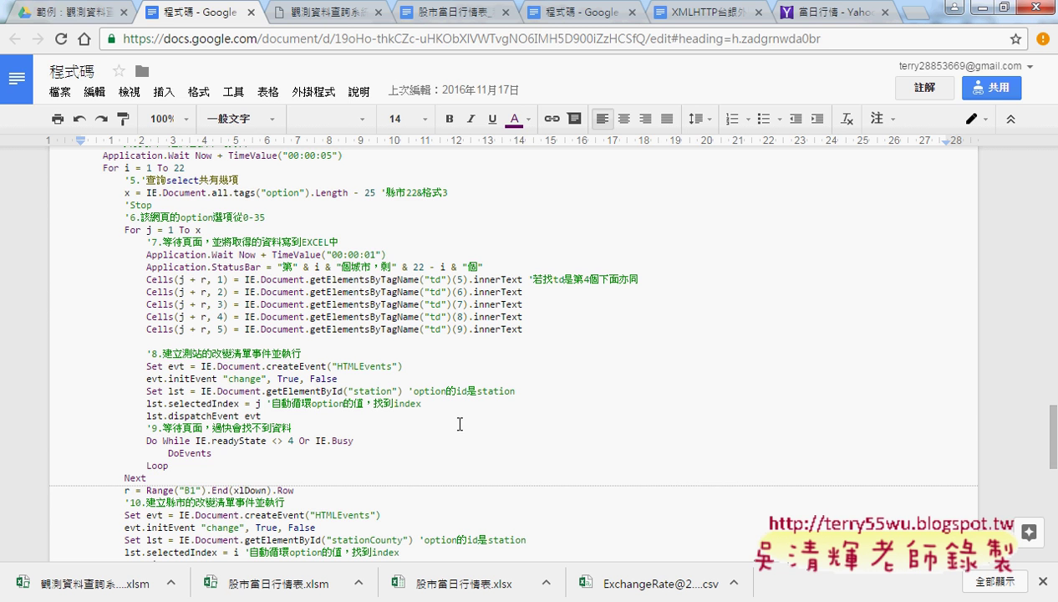
pyautogui.click(75, 12)
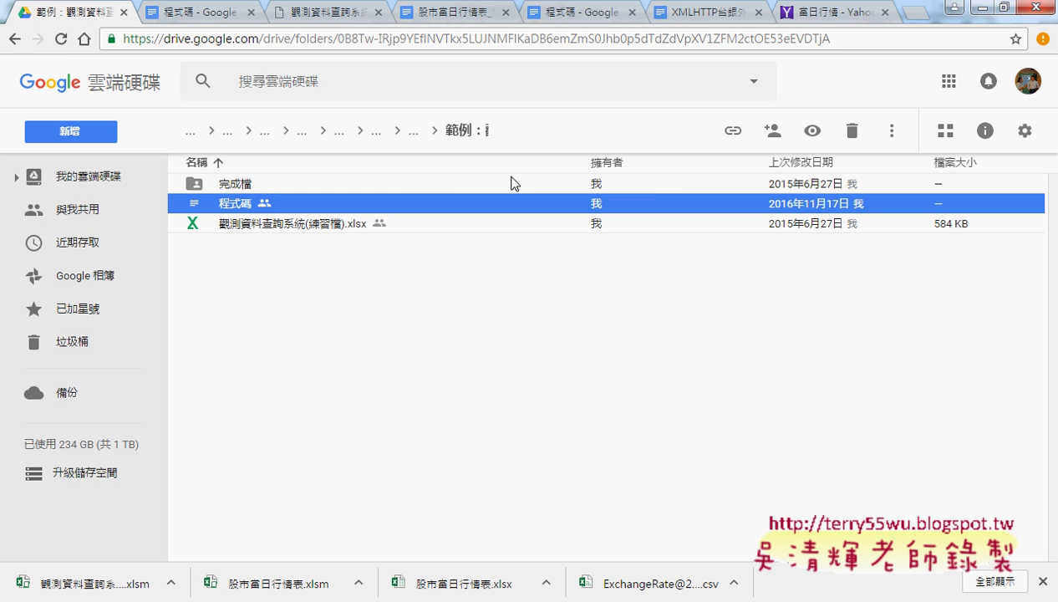
# Step: Go up the breadcrumb, open 其他補充範例(89), 02_進階, _下載網路資料相關, and select 範例_公開資訊觀測站
pyautogui.click(464, 133)
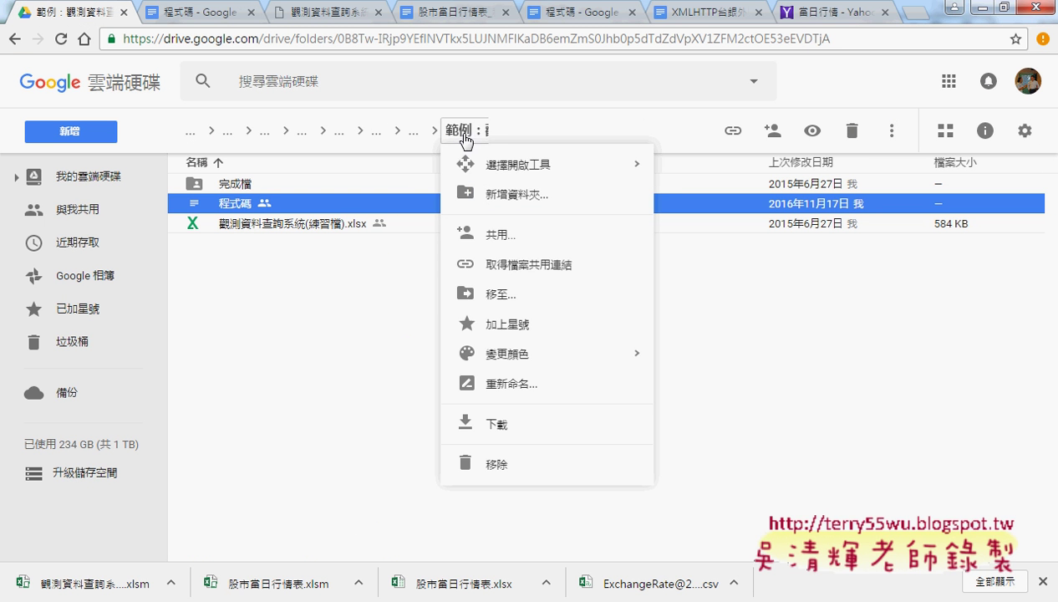
pyautogui.click(412, 131)
pyautogui.click(639, 134)
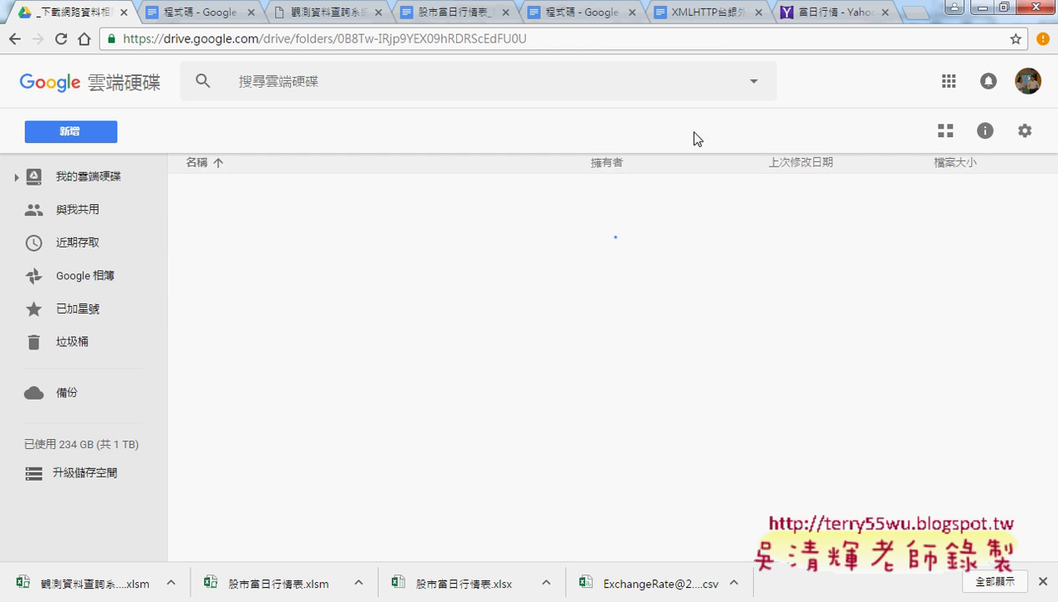
pyautogui.doubleClick(253, 202)
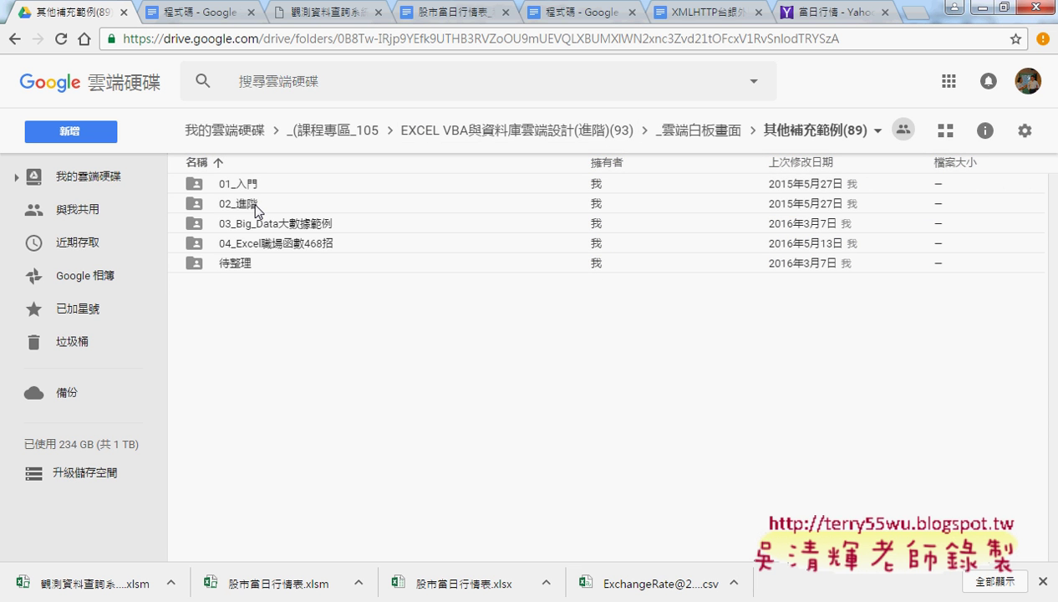
pyautogui.doubleClick(252, 202)
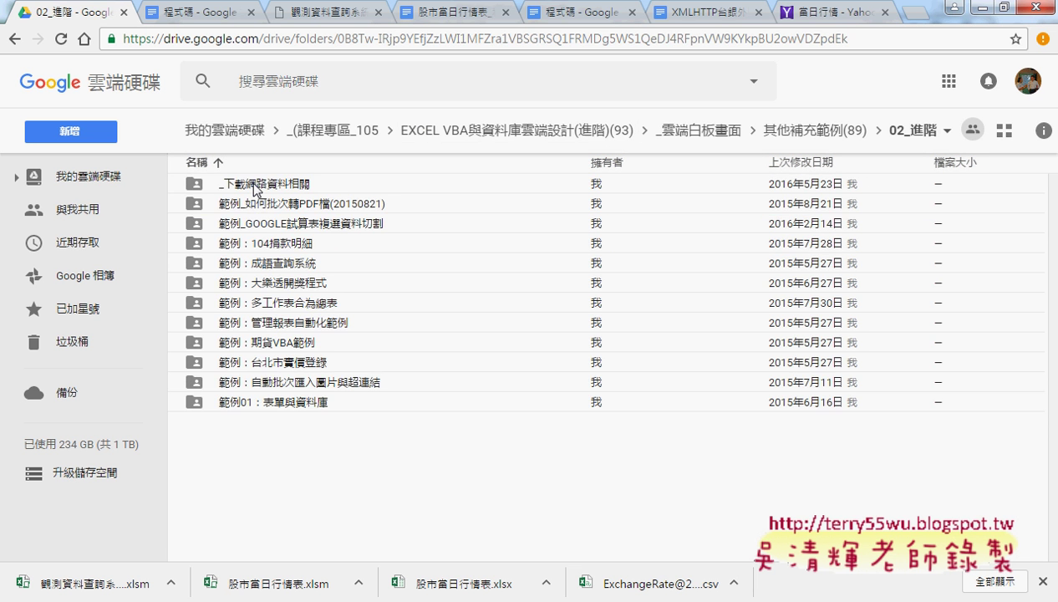
pyautogui.doubleClick(255, 188)
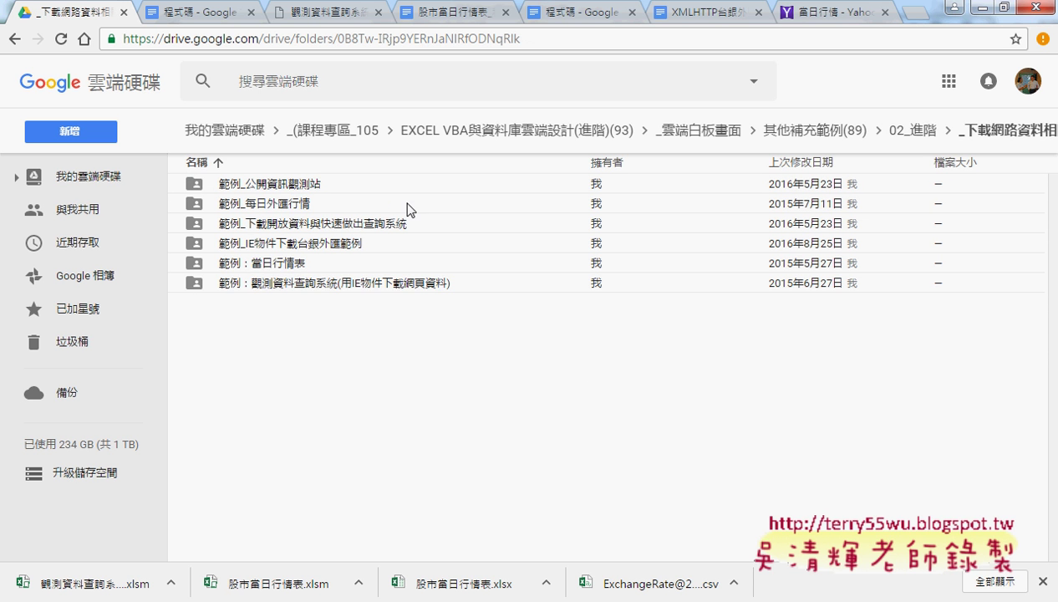
pyautogui.click(394, 284)
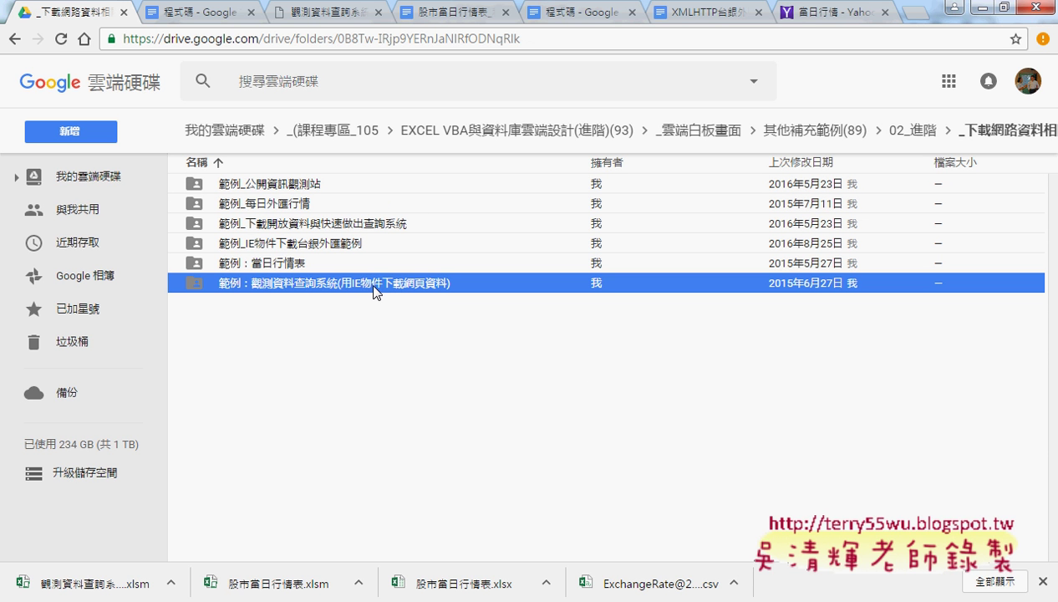
pyautogui.click(294, 189)
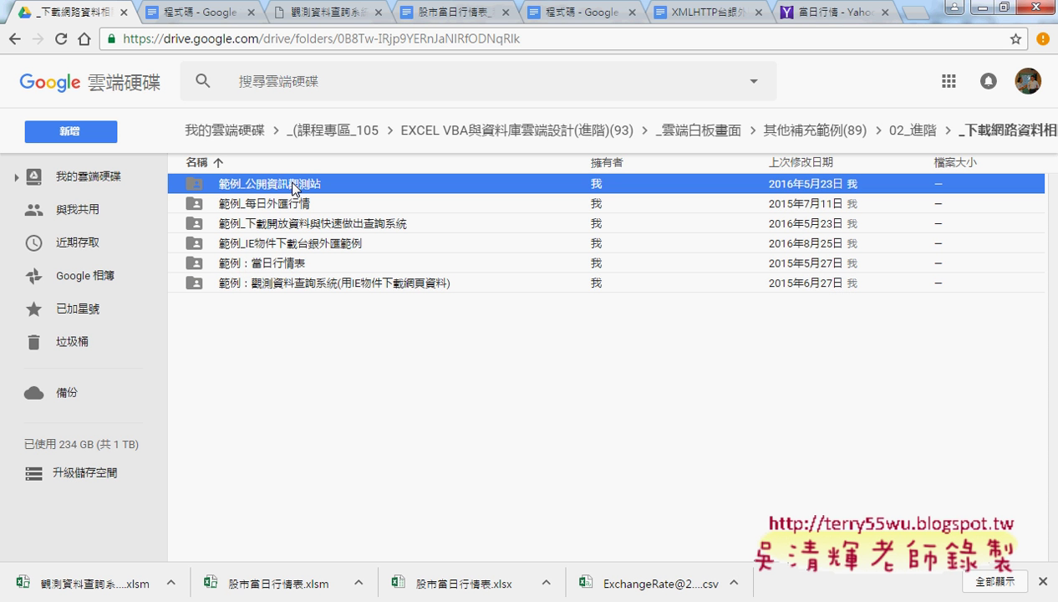